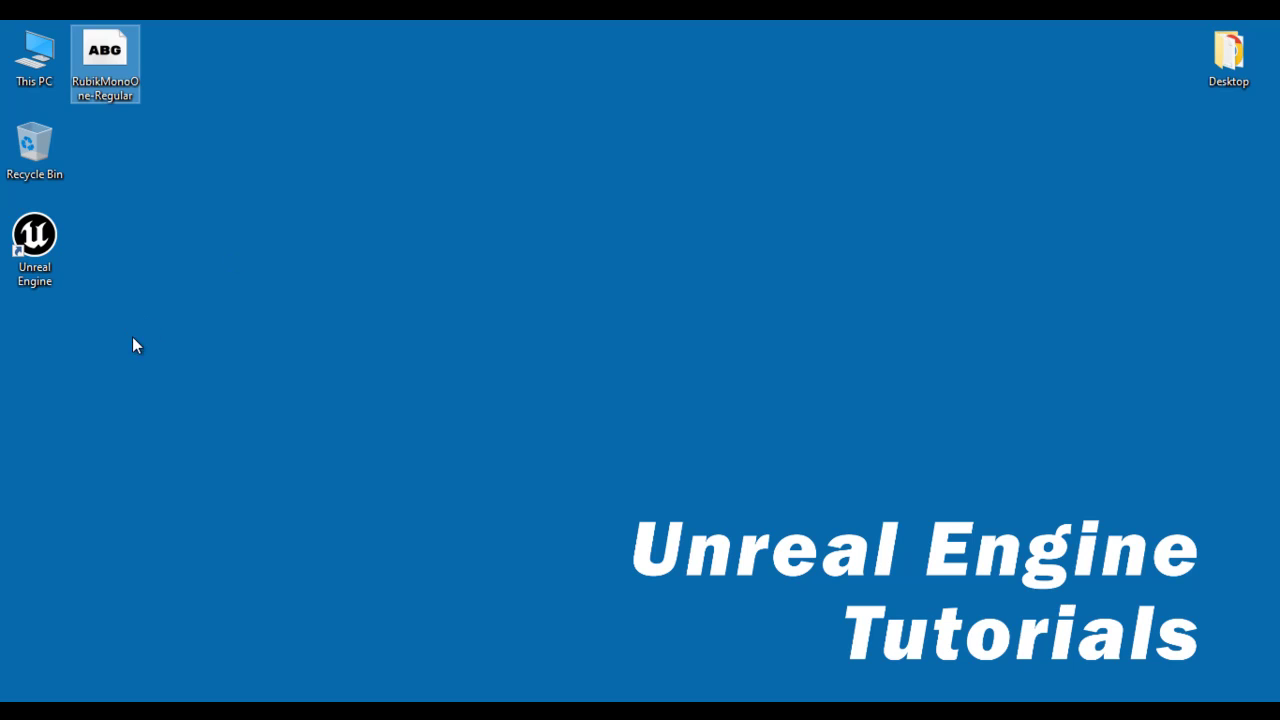
Launch Unreal Engine, create a Blank Games Blueprint project named MyProject on the Desktop, and dismiss the startup notifications
double_click(45, 244)
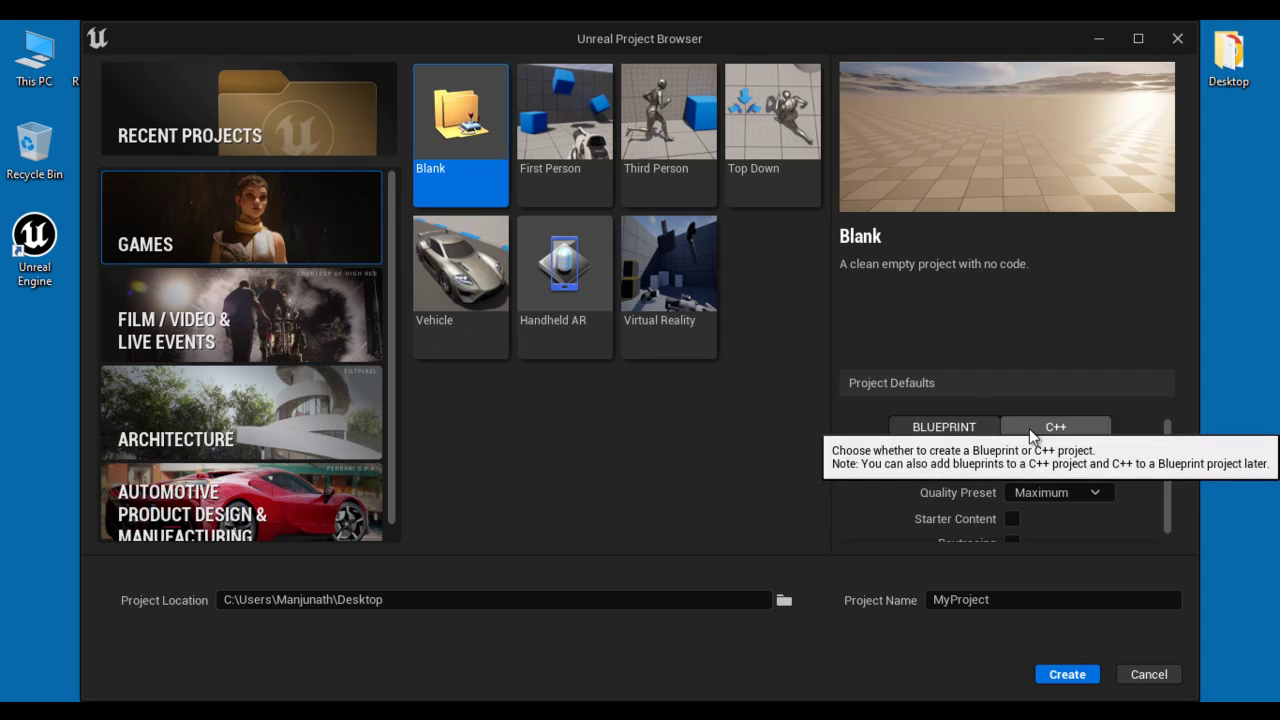
scroll(1100, 500, down, 1)
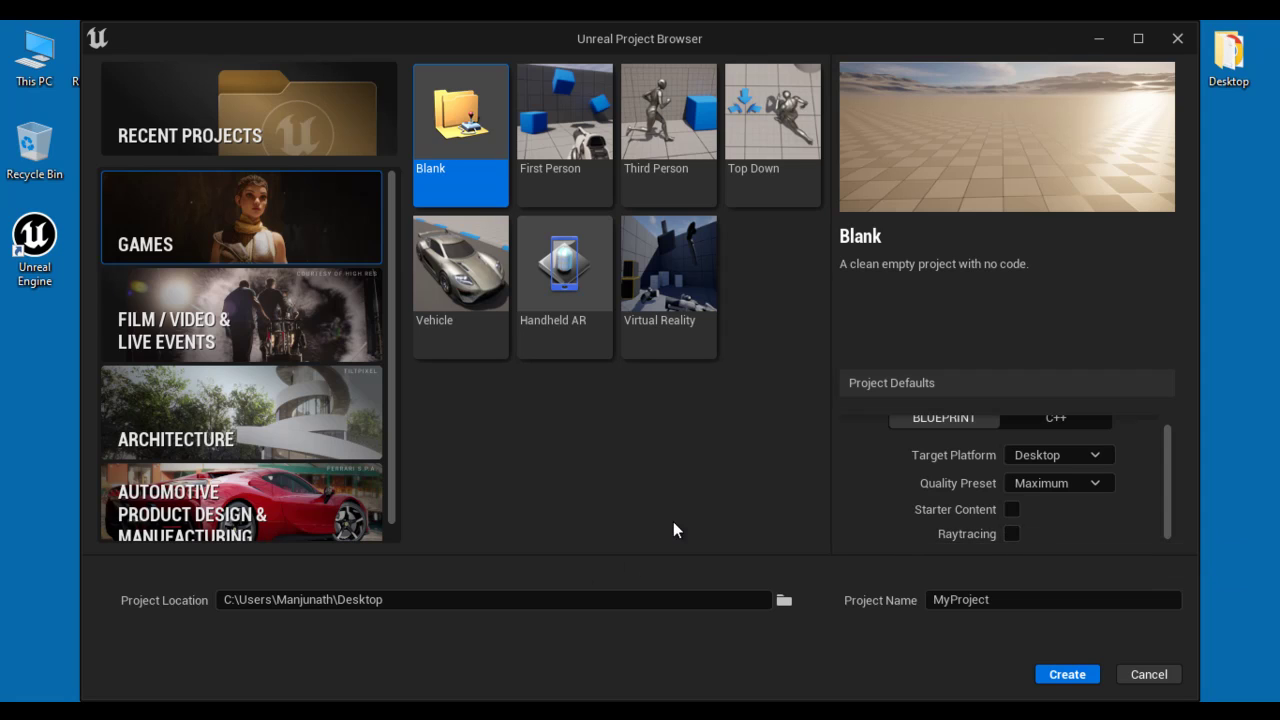
drag(423, 600, 204, 607)
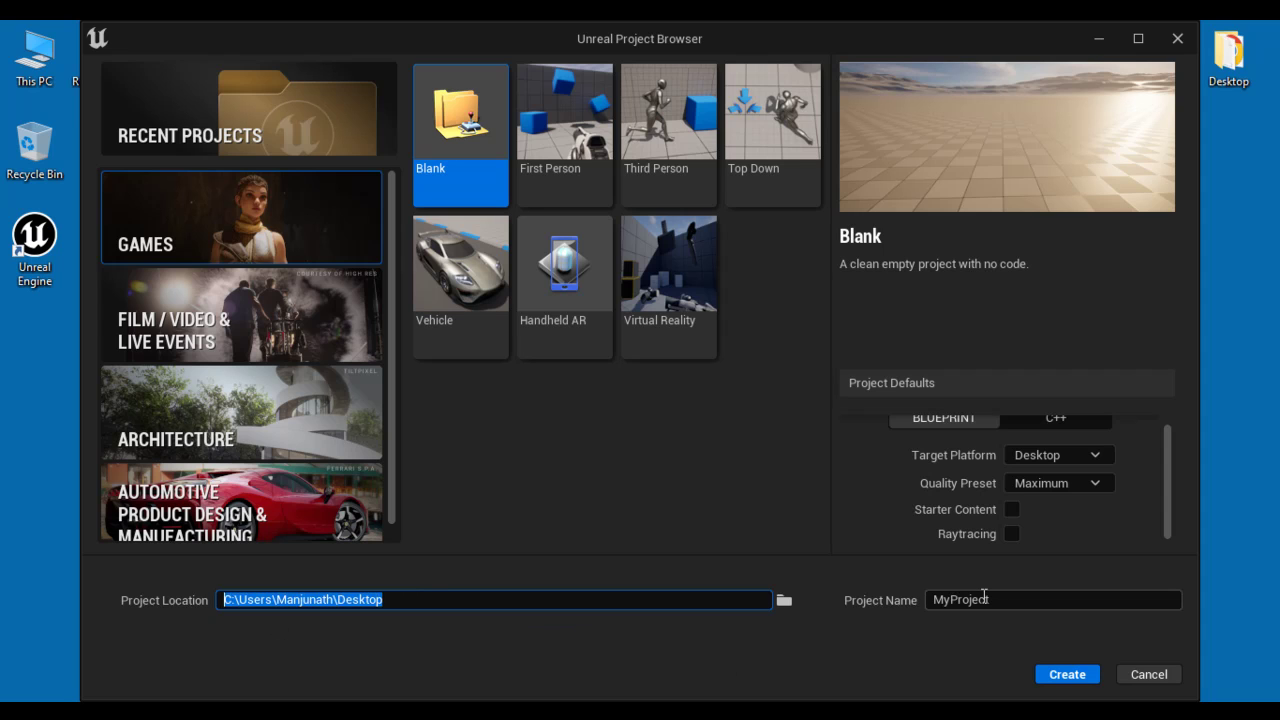
click(1080, 679)
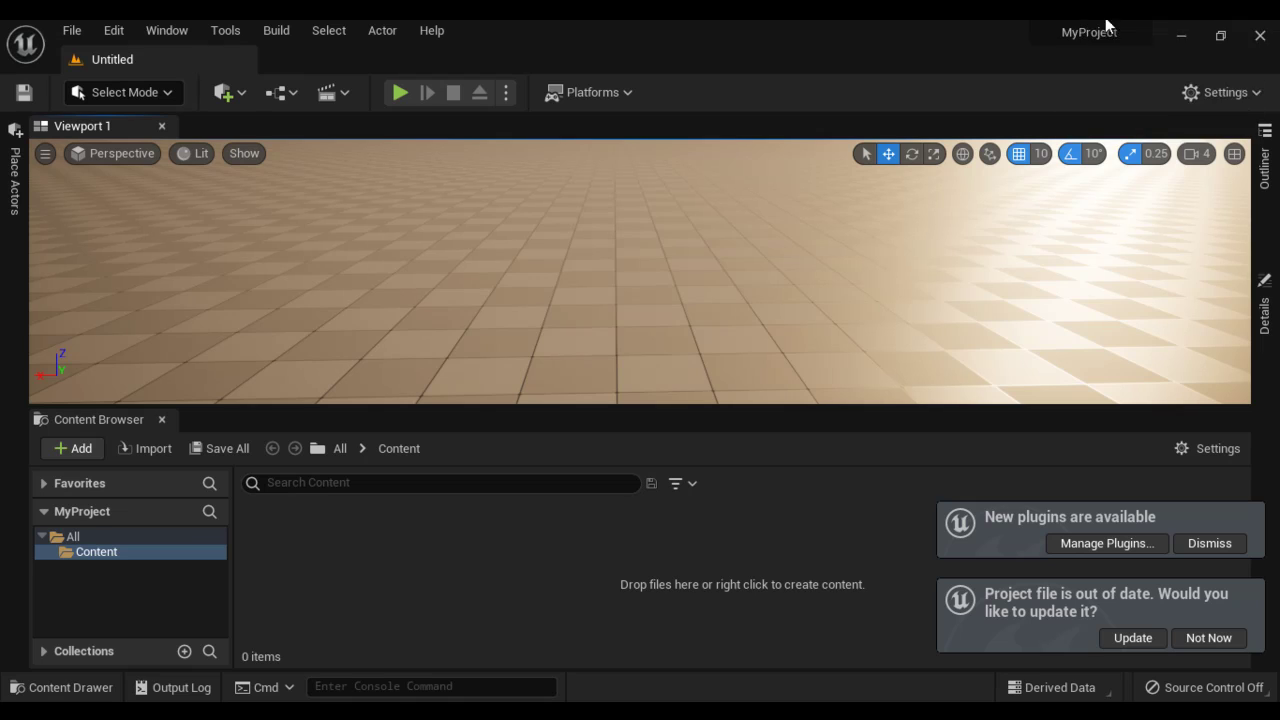
click(1210, 543)
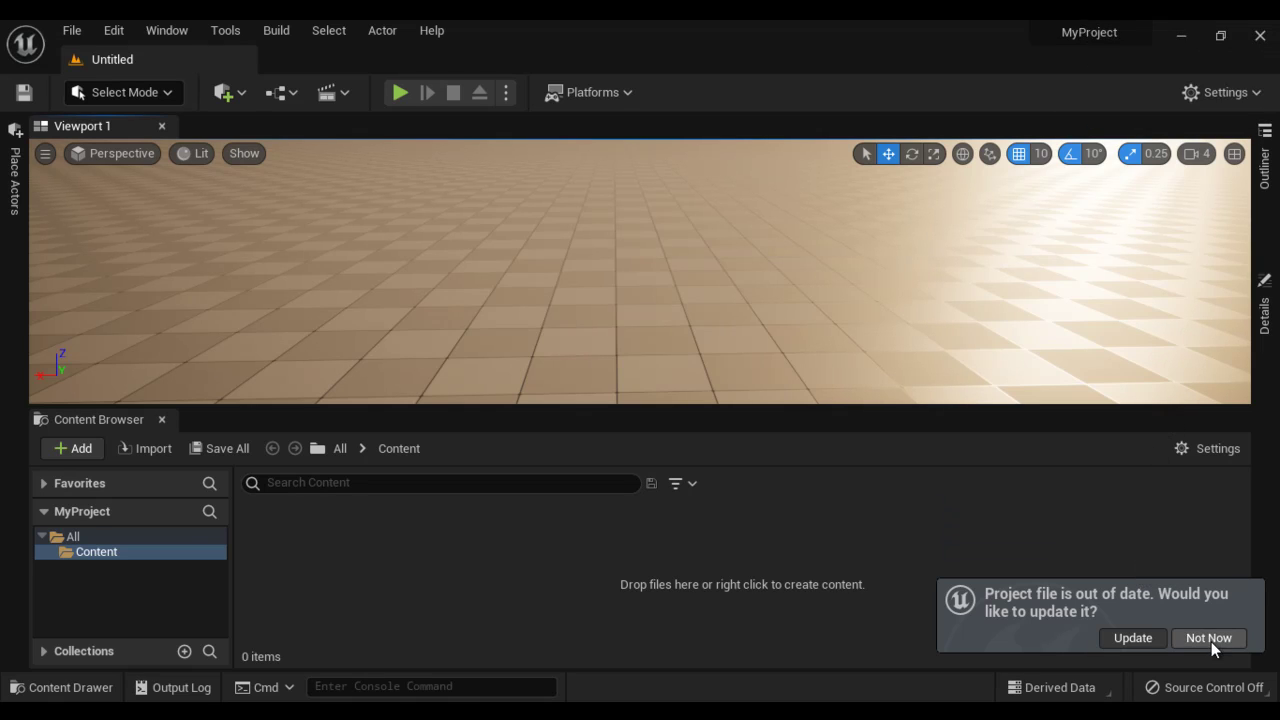
click(1211, 640)
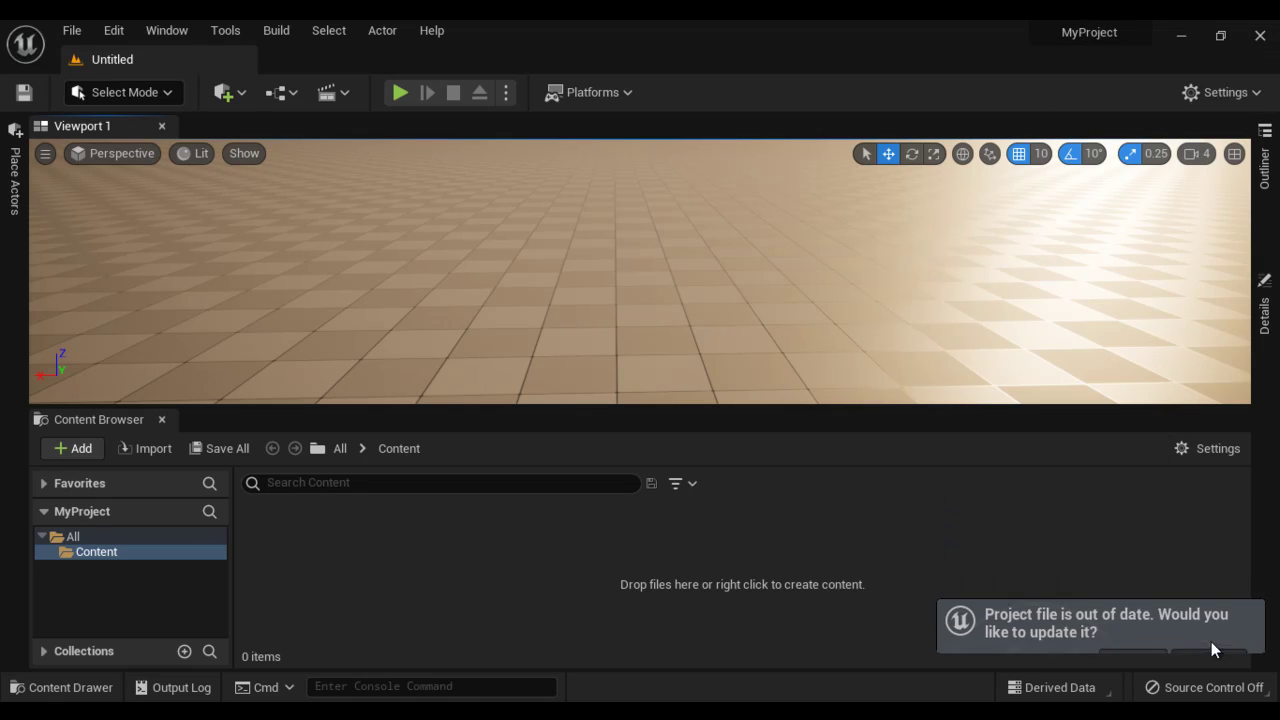
Create a folder named Fonts inside the Content folder
right_click(111, 555)
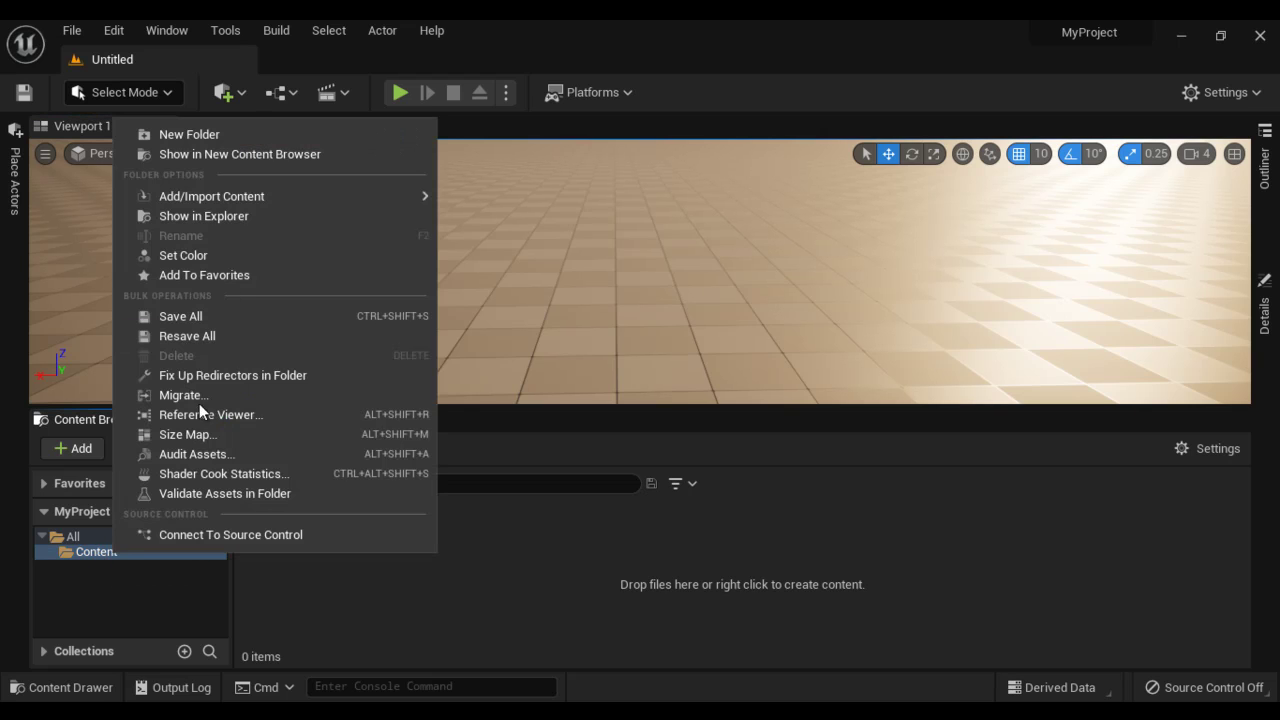
click(228, 139)
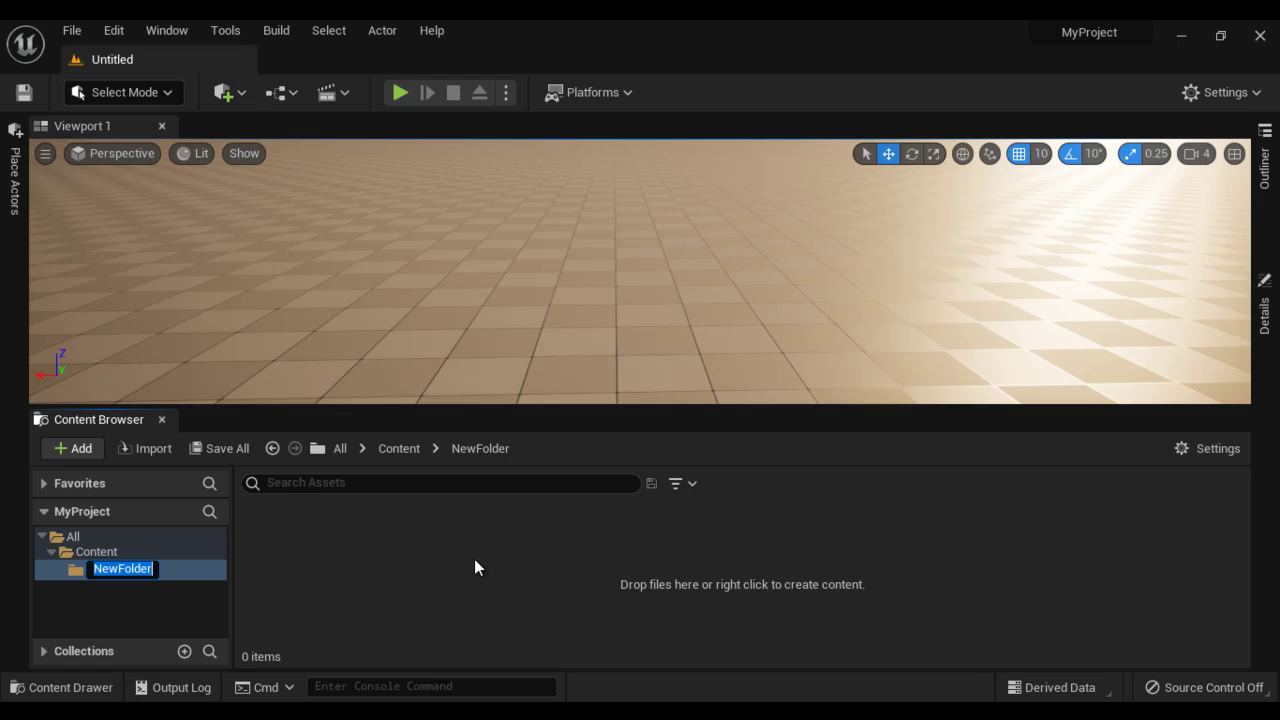
text(Fonts)
key(Return)
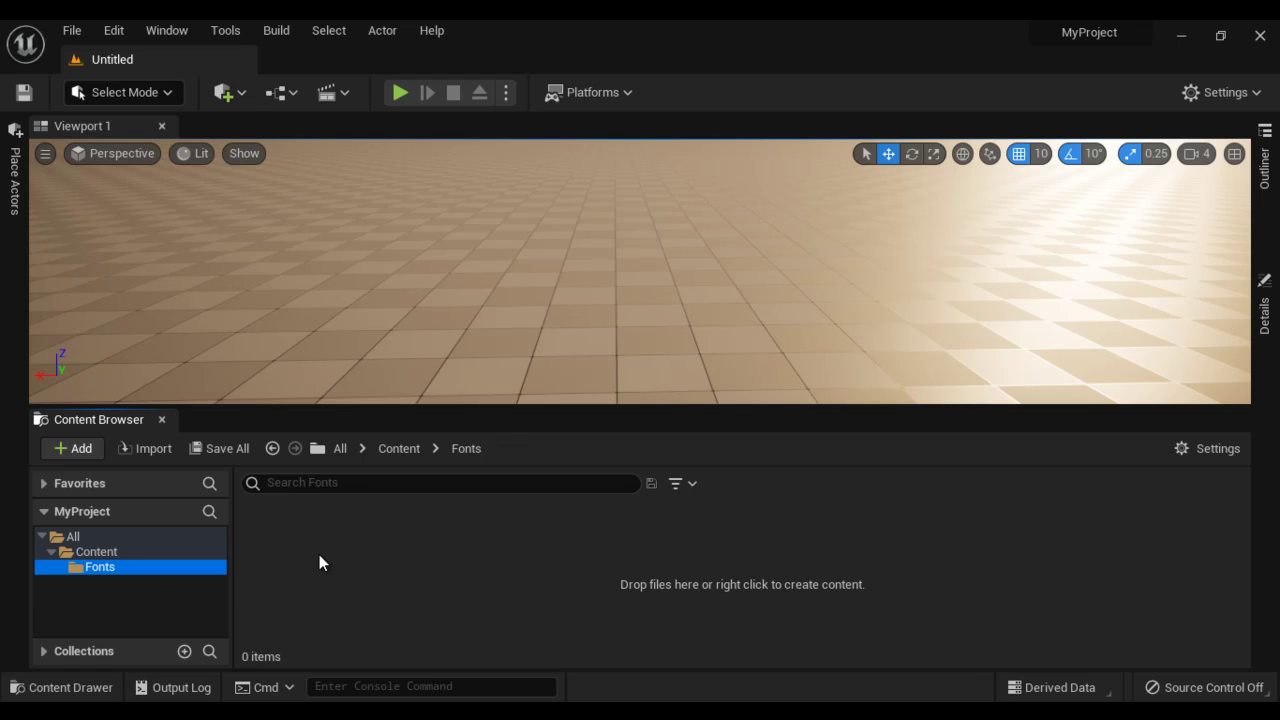
Import the RubikMonoOne-Regular font file from the Desktop into the Fonts folder, creating a Font asset from its font face
click(80, 448)
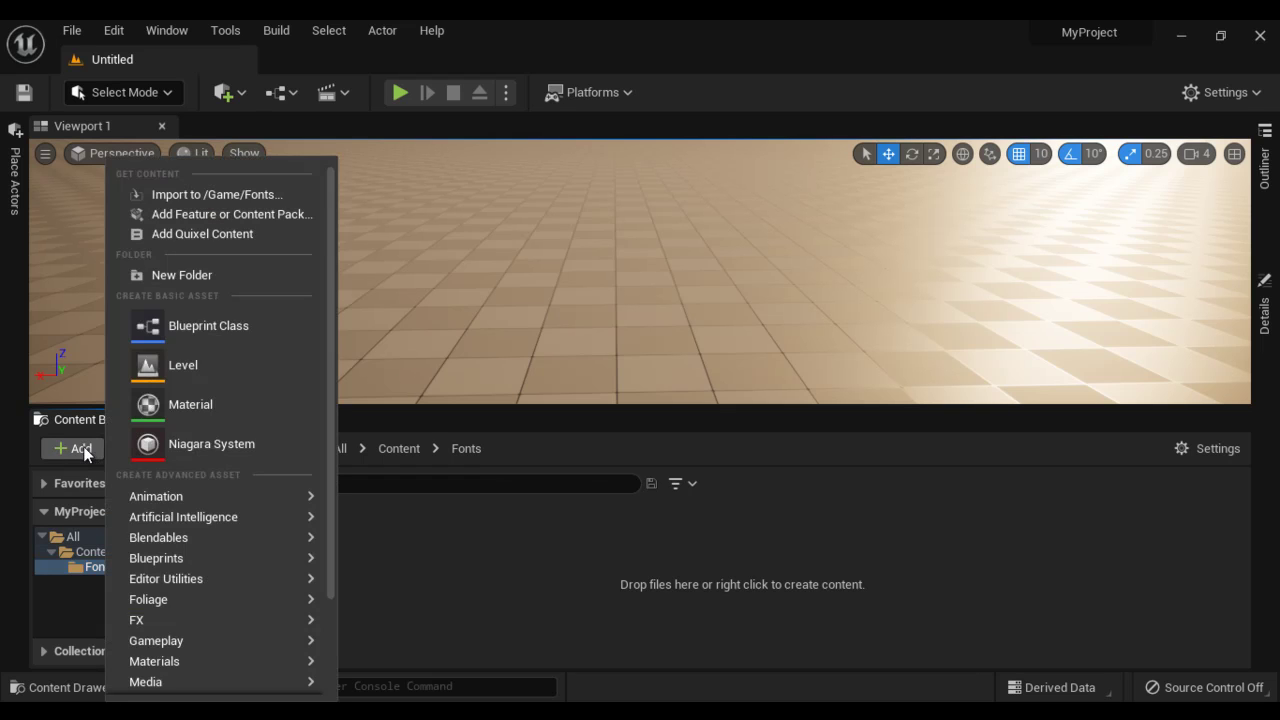
click(276, 199)
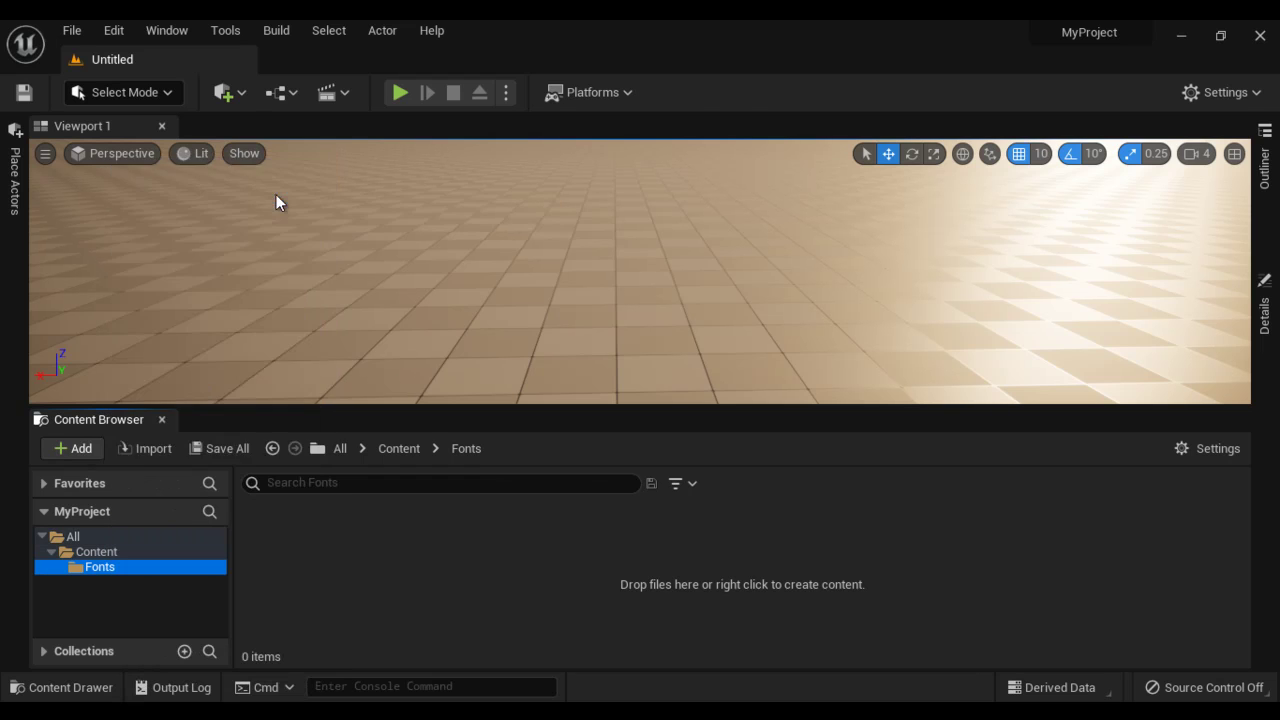
click(92, 184)
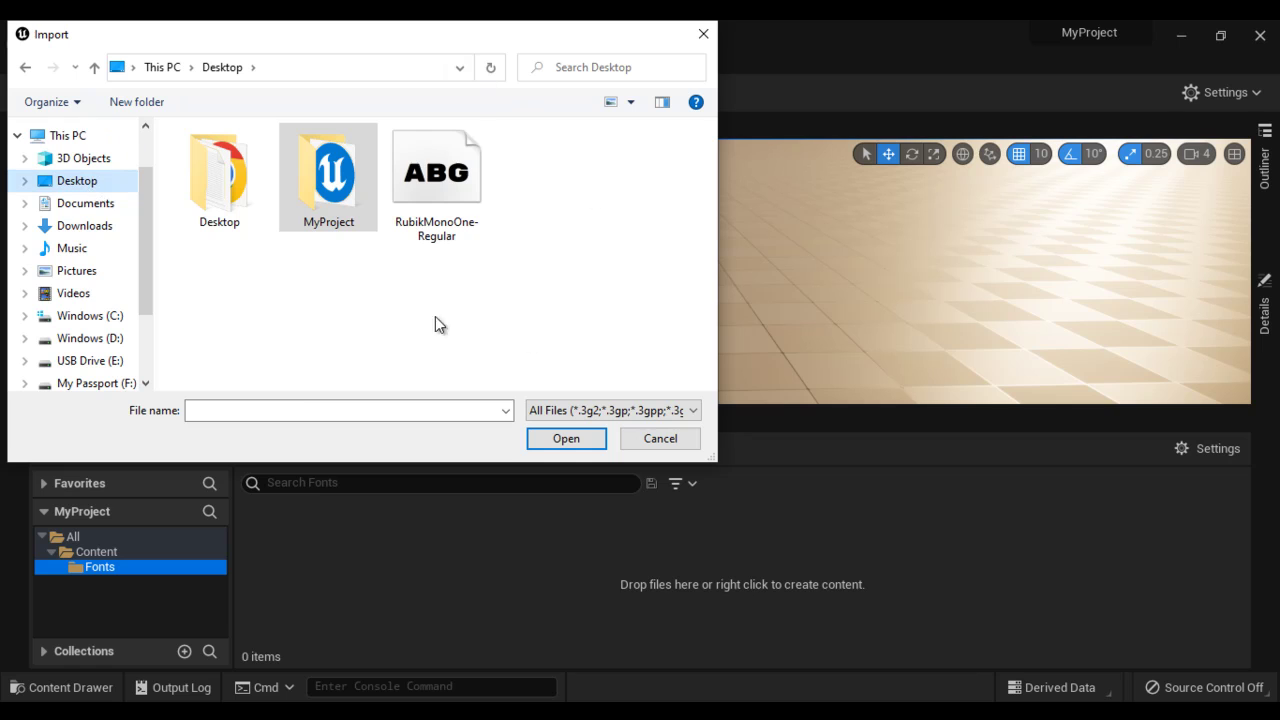
click(441, 182)
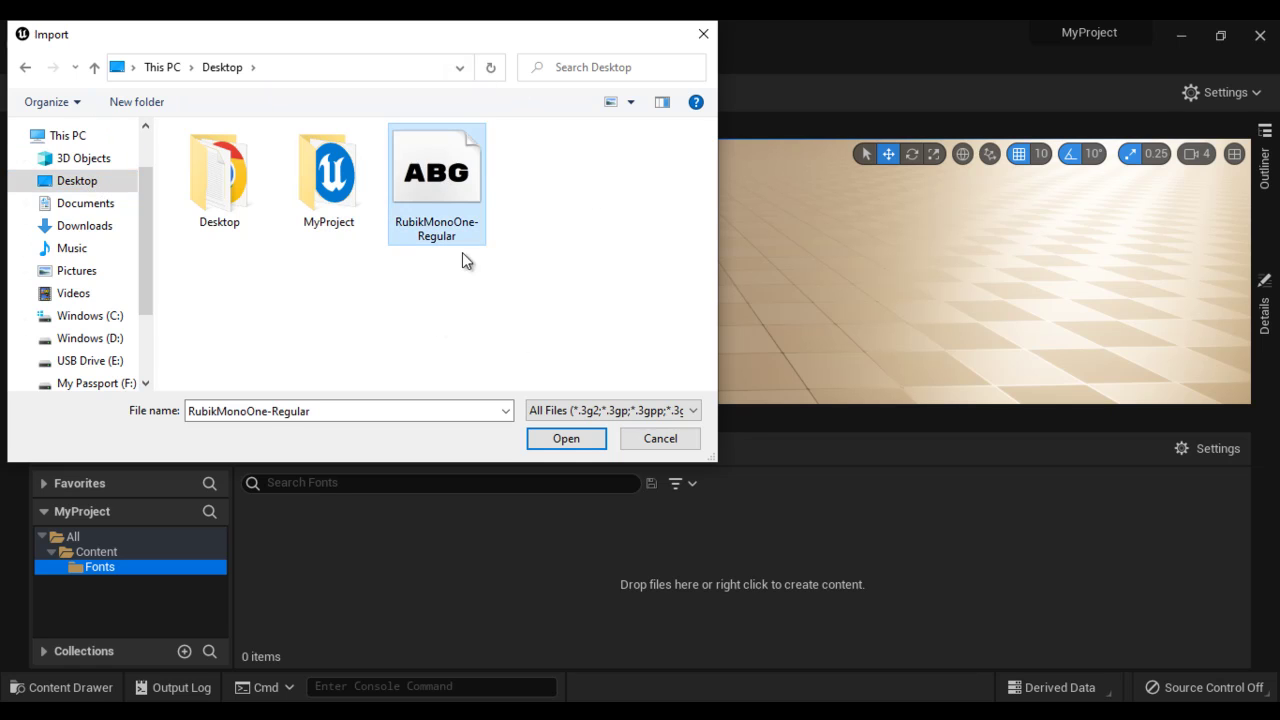
click(565, 440)
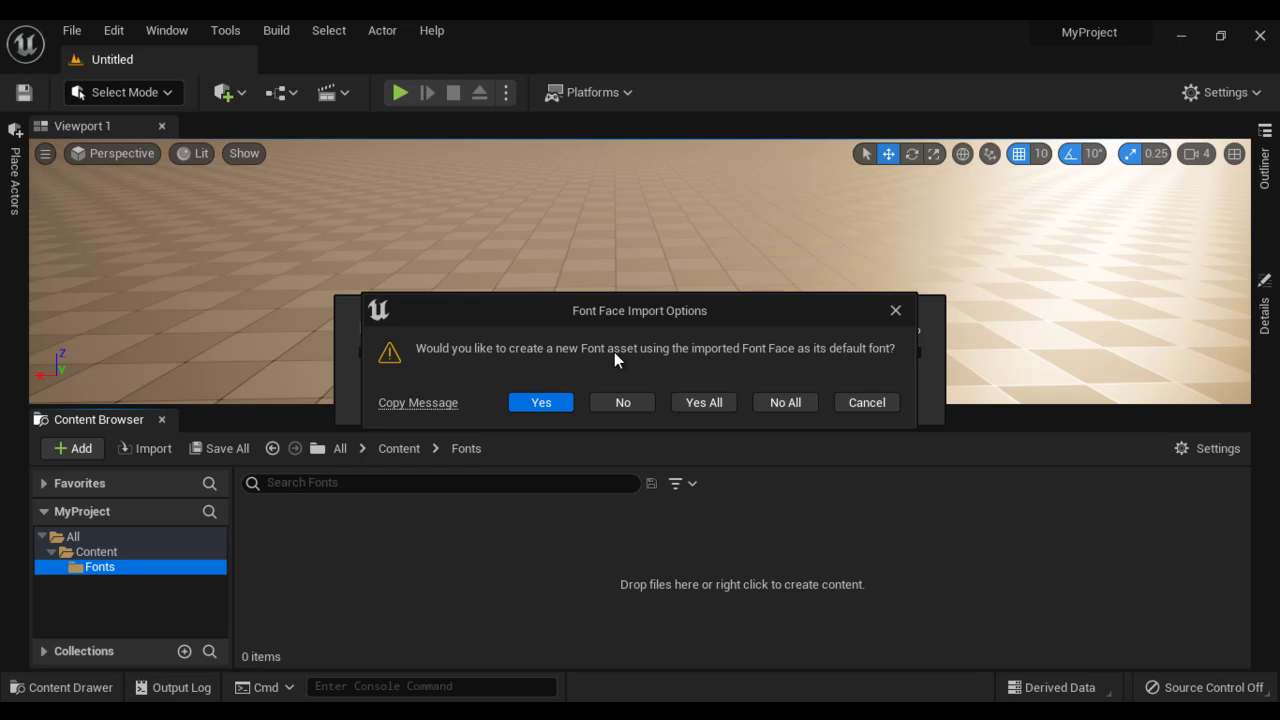
click(541, 402)
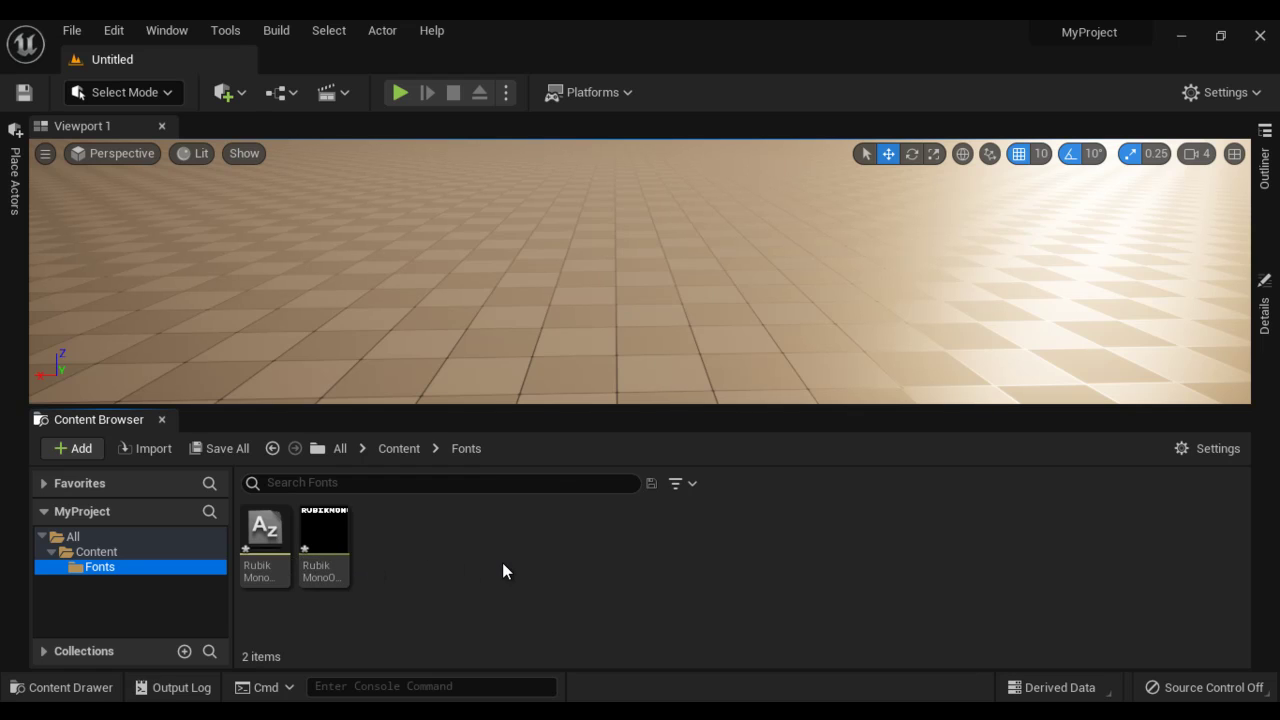
Create a folder named Blueprints inside the Content folder
right_click(107, 555)
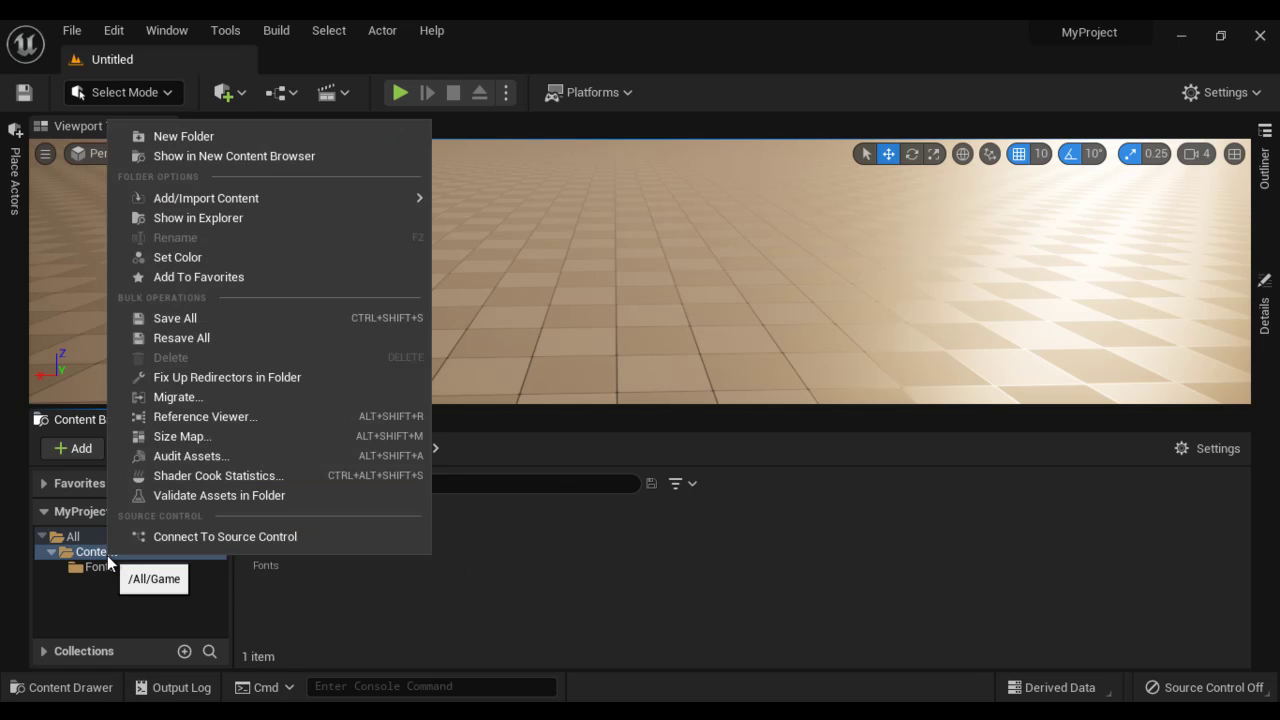
click(231, 139)
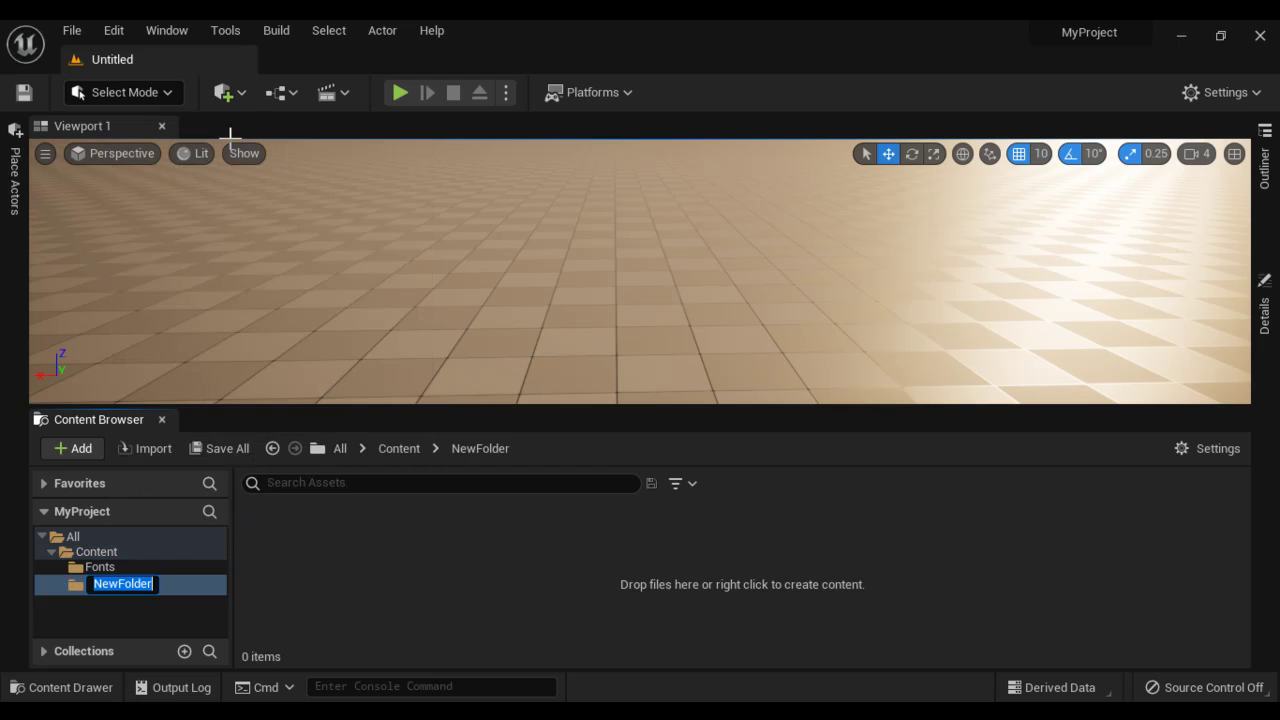
text(Bl)
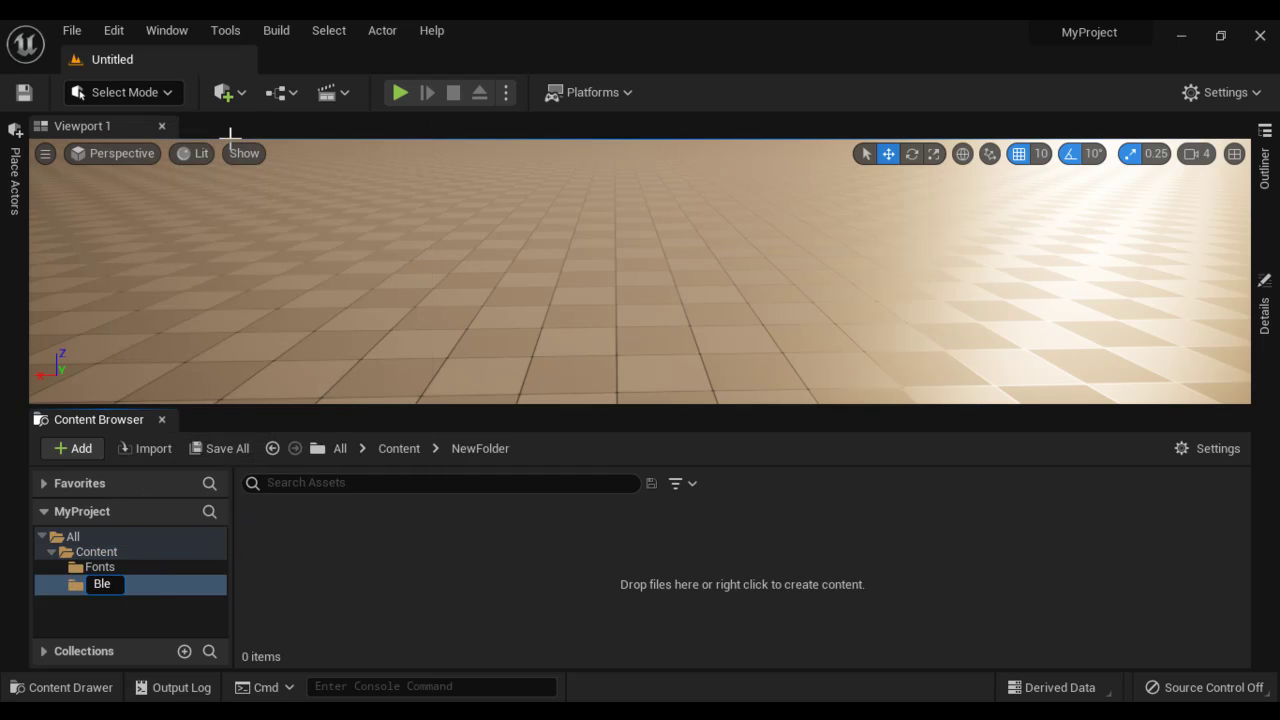
text(ueprints)
key(Return)
Create a Widget Blueprint with User Widget as its root in the Blueprints folder and name it UI_Game_Menu
right_click(336, 535)
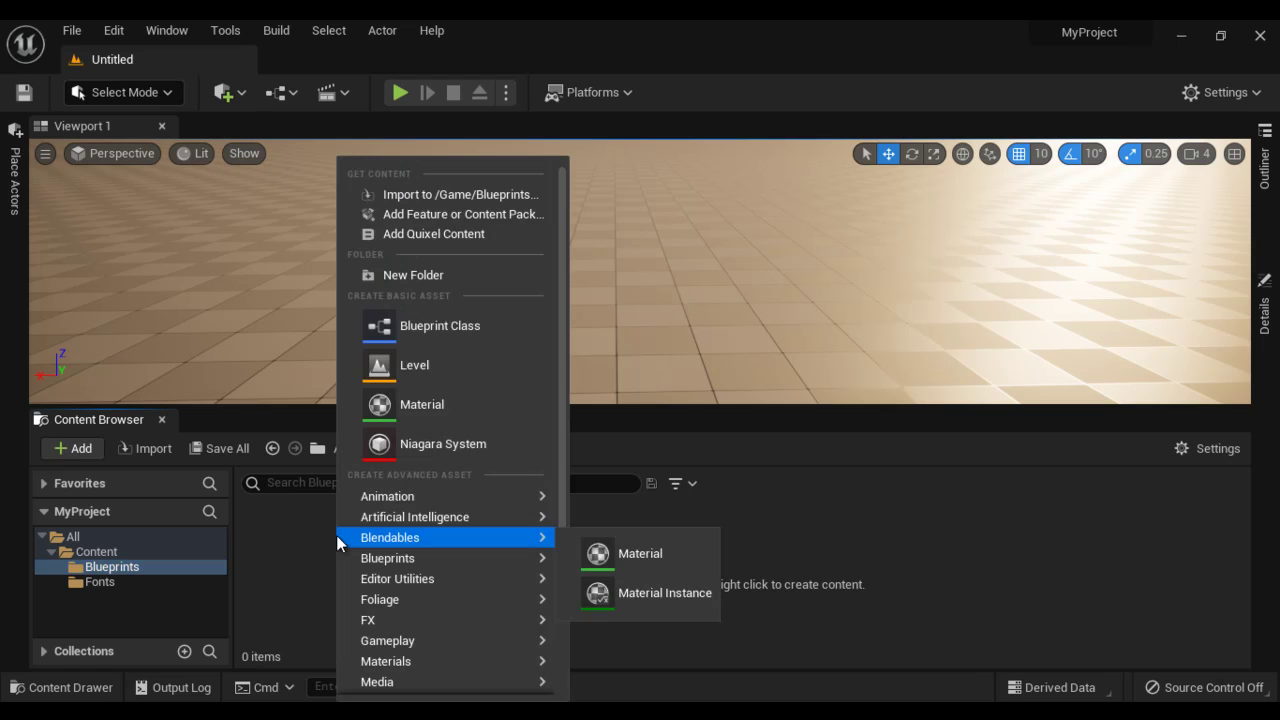
mouse_move(443, 685)
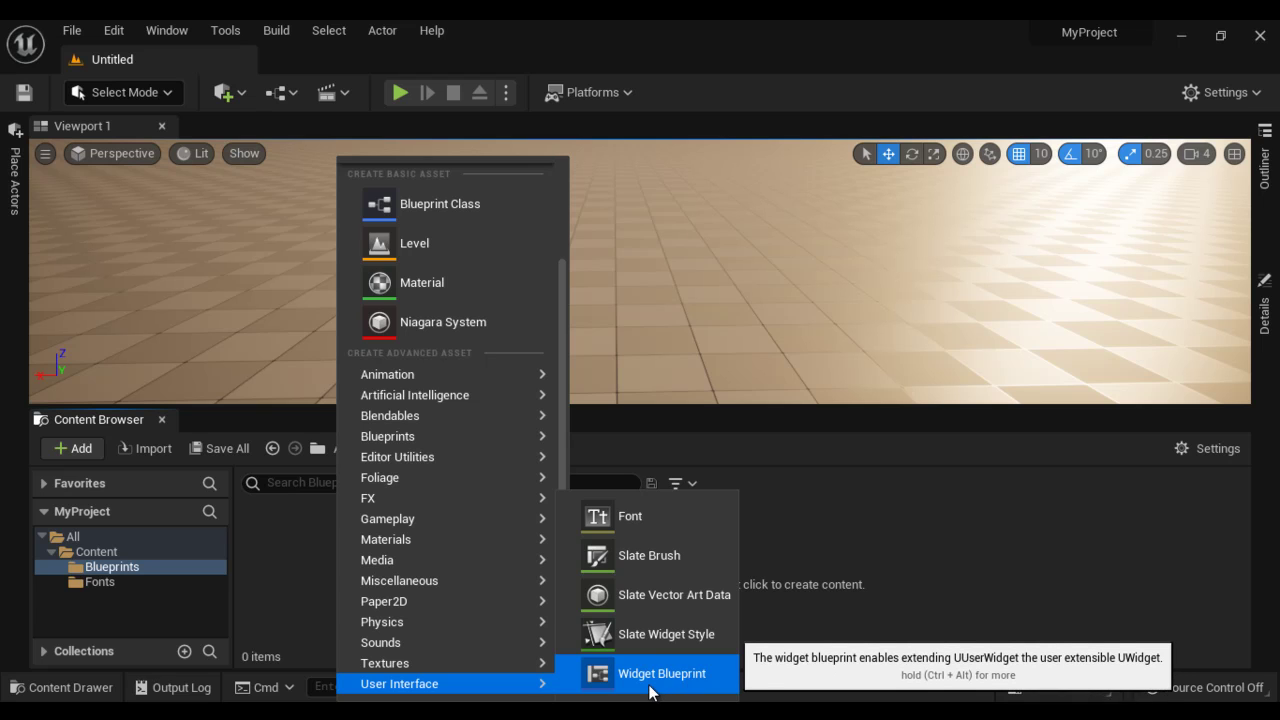
click(699, 675)
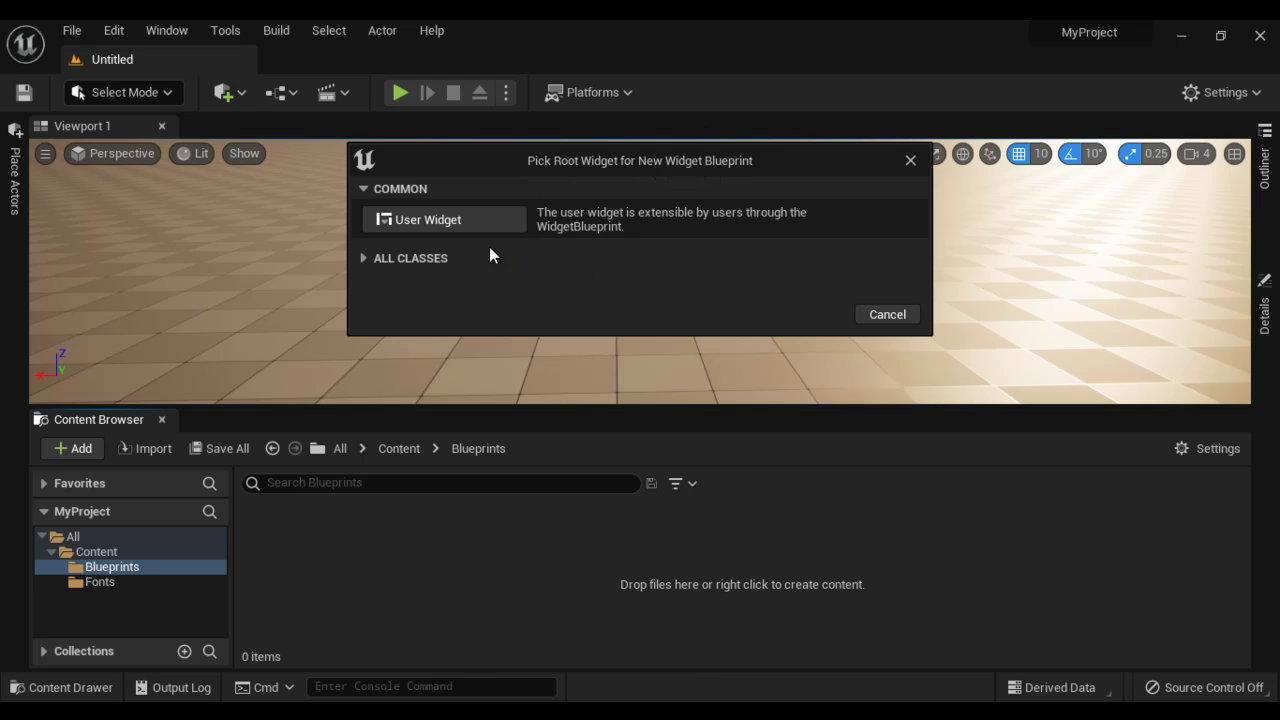
click(470, 218)
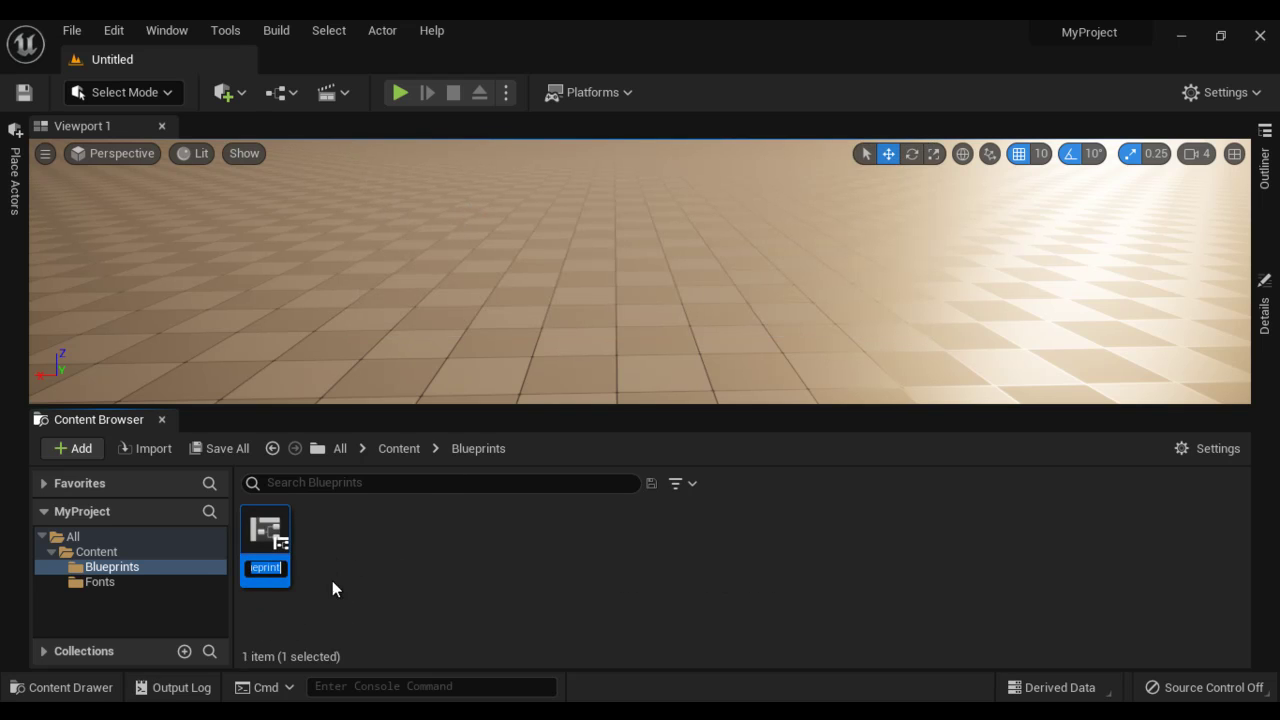
text(W_UI_Ga)
text(me_M)
text(enu)
key(Return)
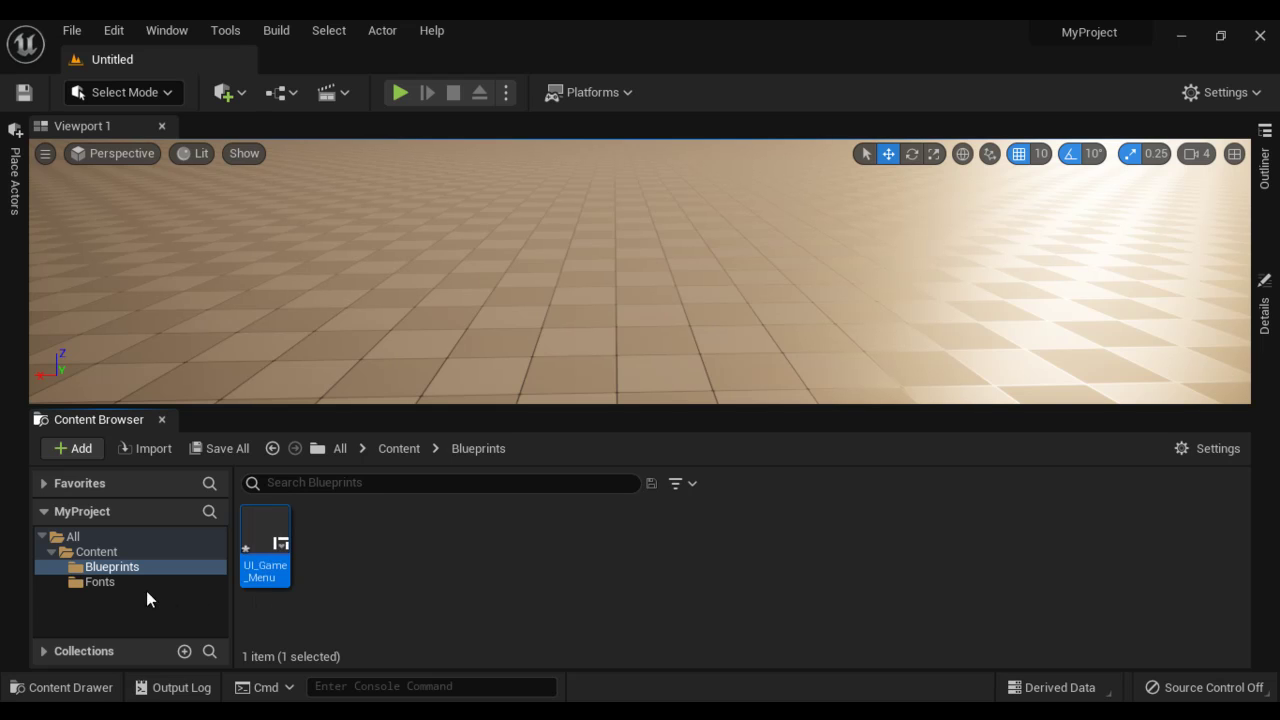
Open the UI_Game_Menu widget blueprint and dock its editor beside the level tab
click(98, 582)
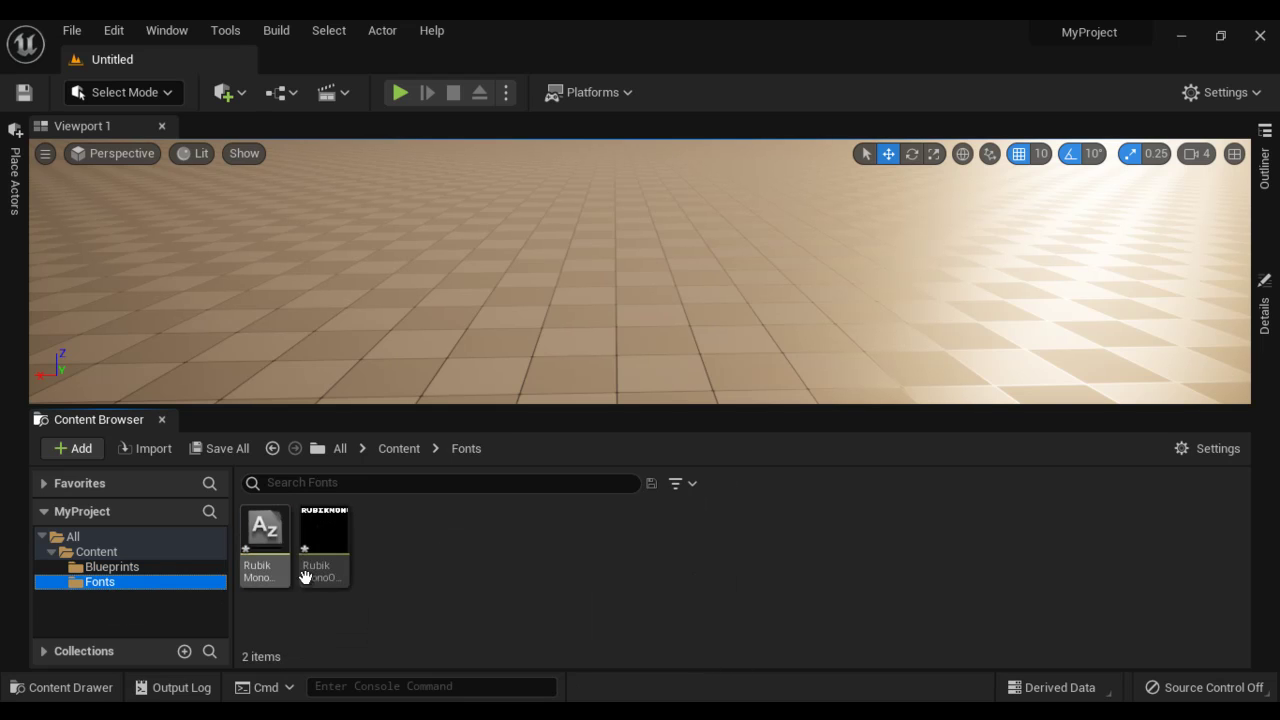
click(120, 567)
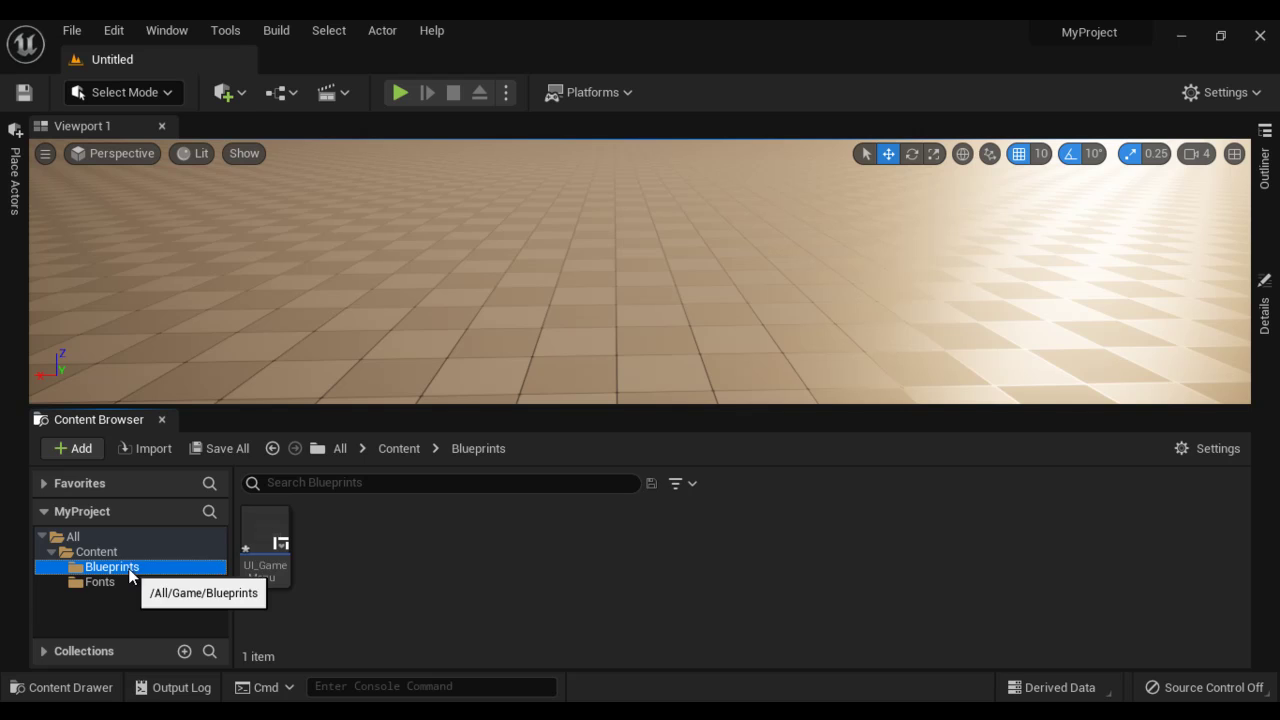
click(273, 536)
double_click(272, 533)
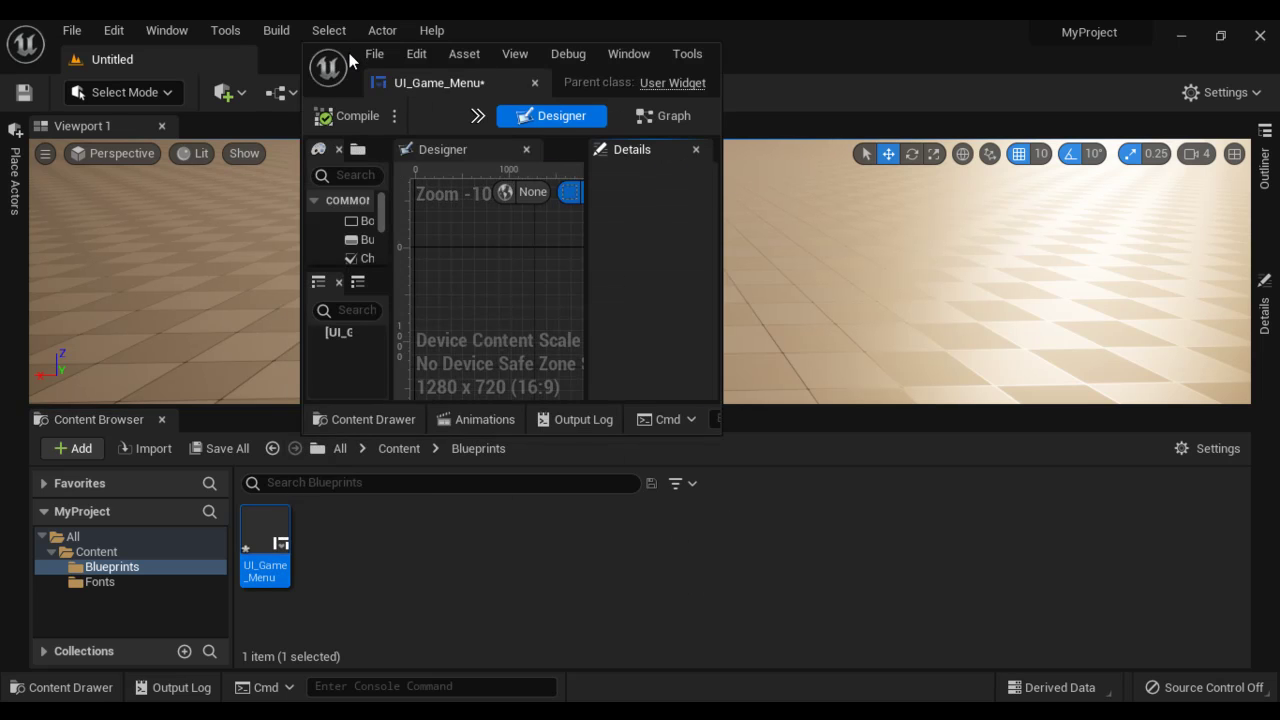
double_click(438, 56)
drag(186, 62, 451, 70)
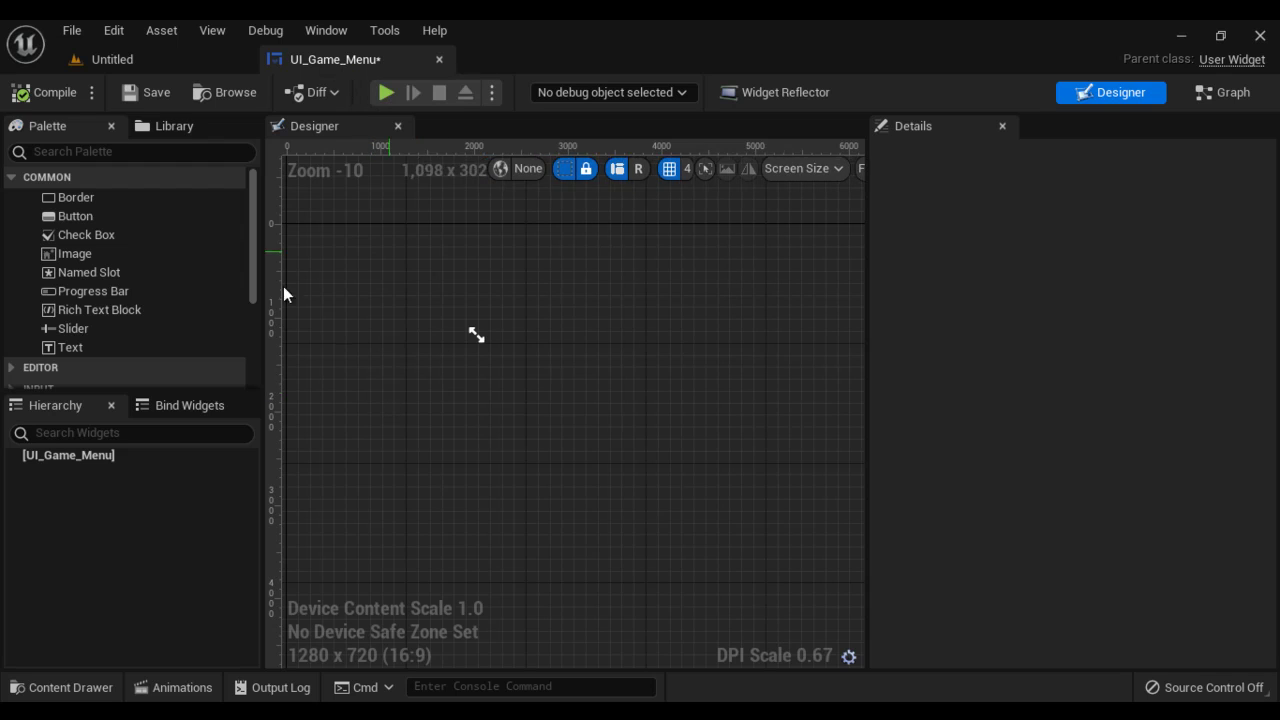
Add a Canvas Panel as the root of the UI_Game_Menu widget
drag(253, 256, 253, 350)
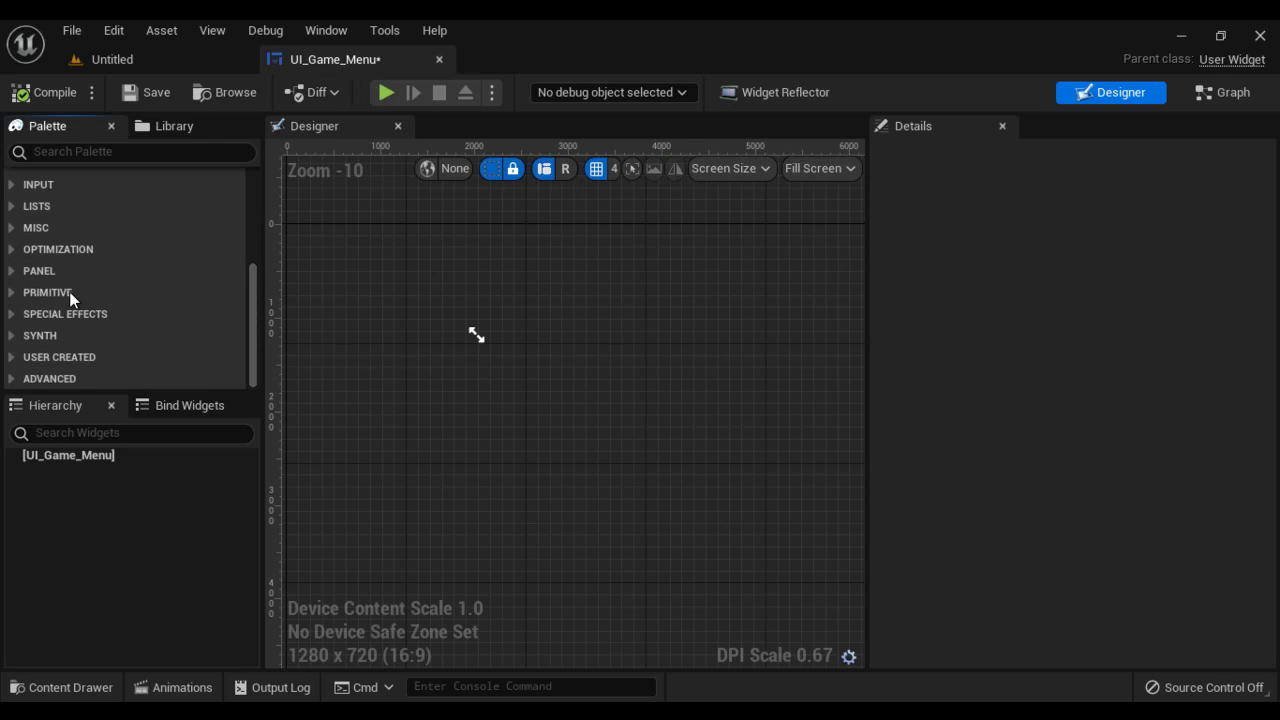
click(10, 271)
drag(100, 291, 332, 289)
right_drag(440, 381, 602, 444)
scroll(587, 340, up, 5)
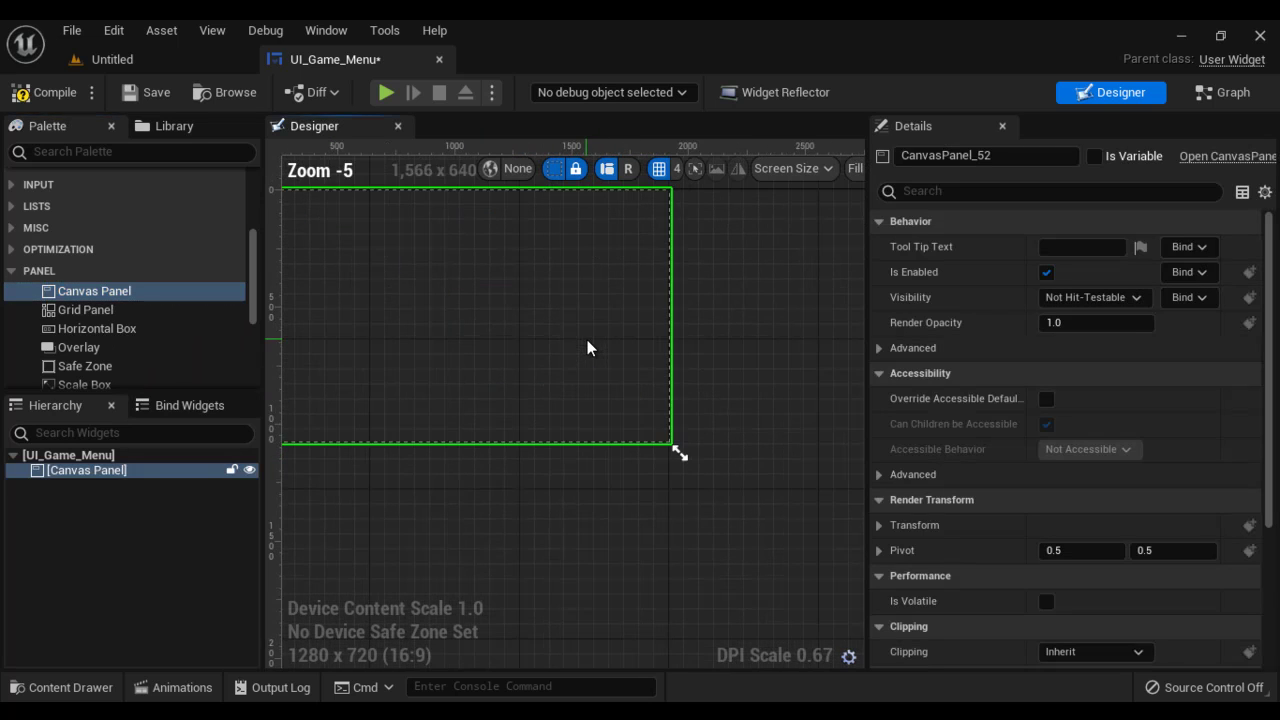
right_drag(585, 334, 696, 393)
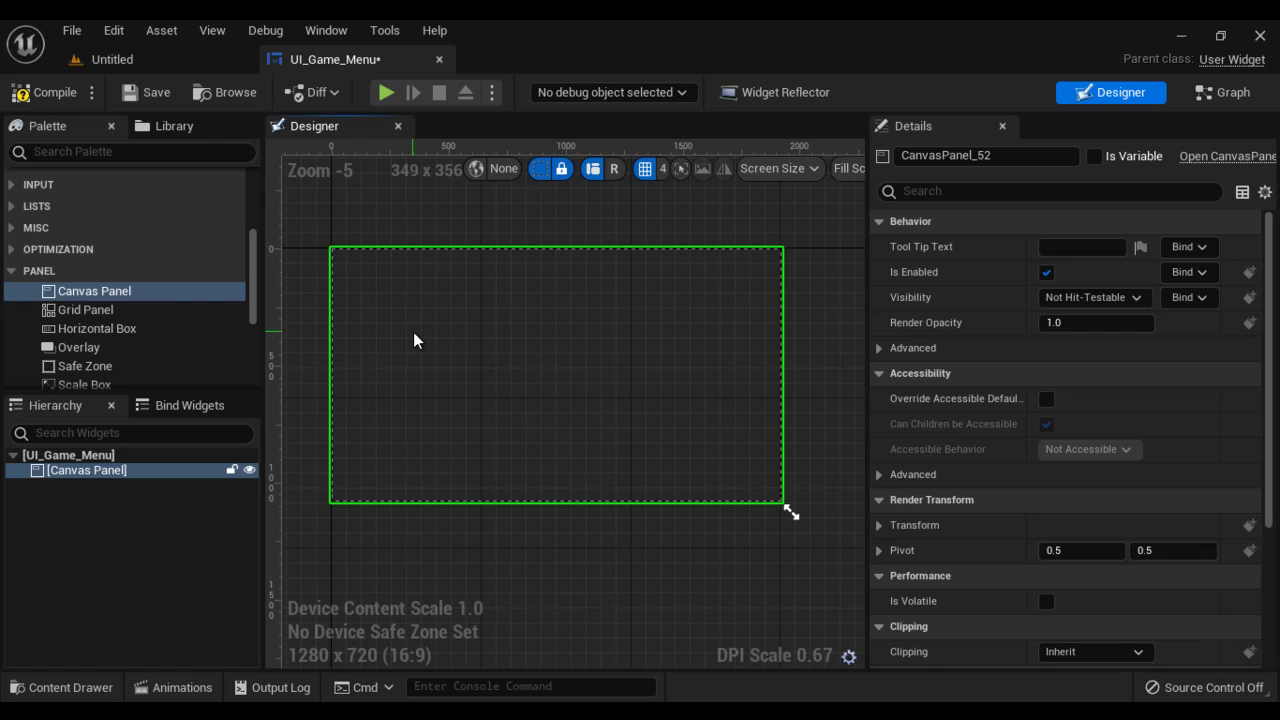
Place a Text widget near the canvas's top-right corner and anchor it to that corner, at about X -366, Y 128
drag(252, 312, 259, 225)
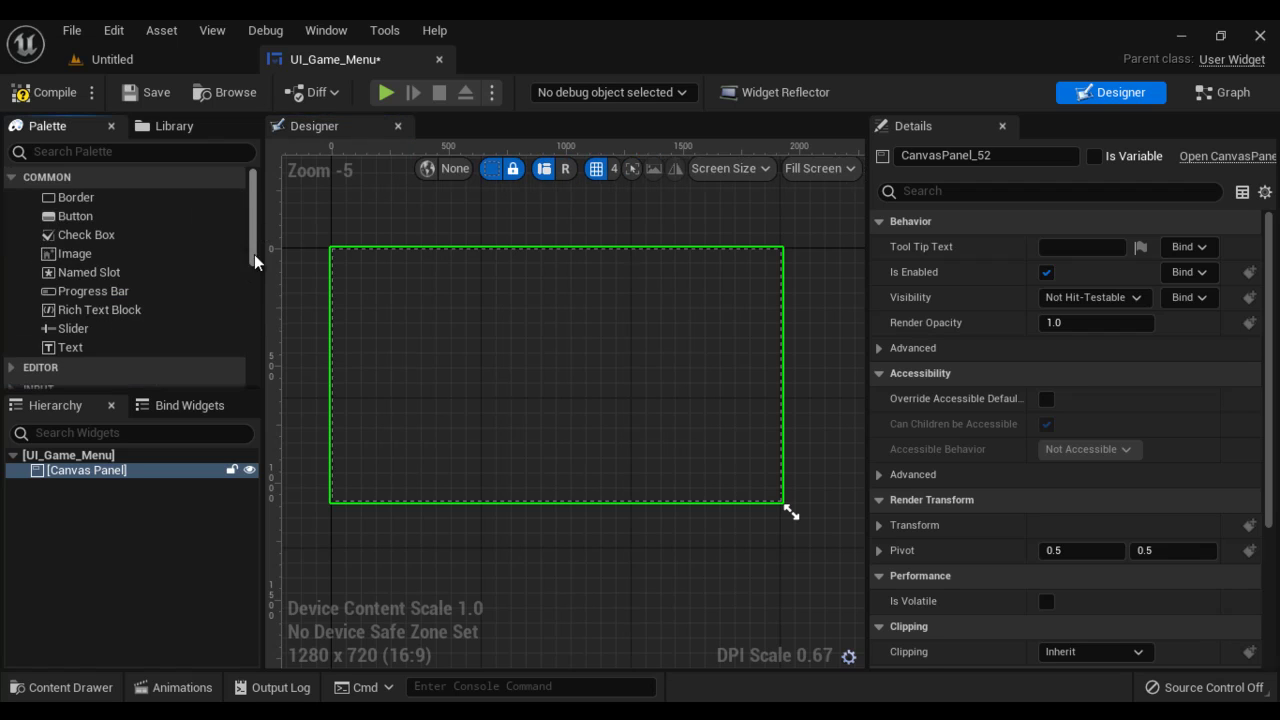
drag(67, 349, 652, 301)
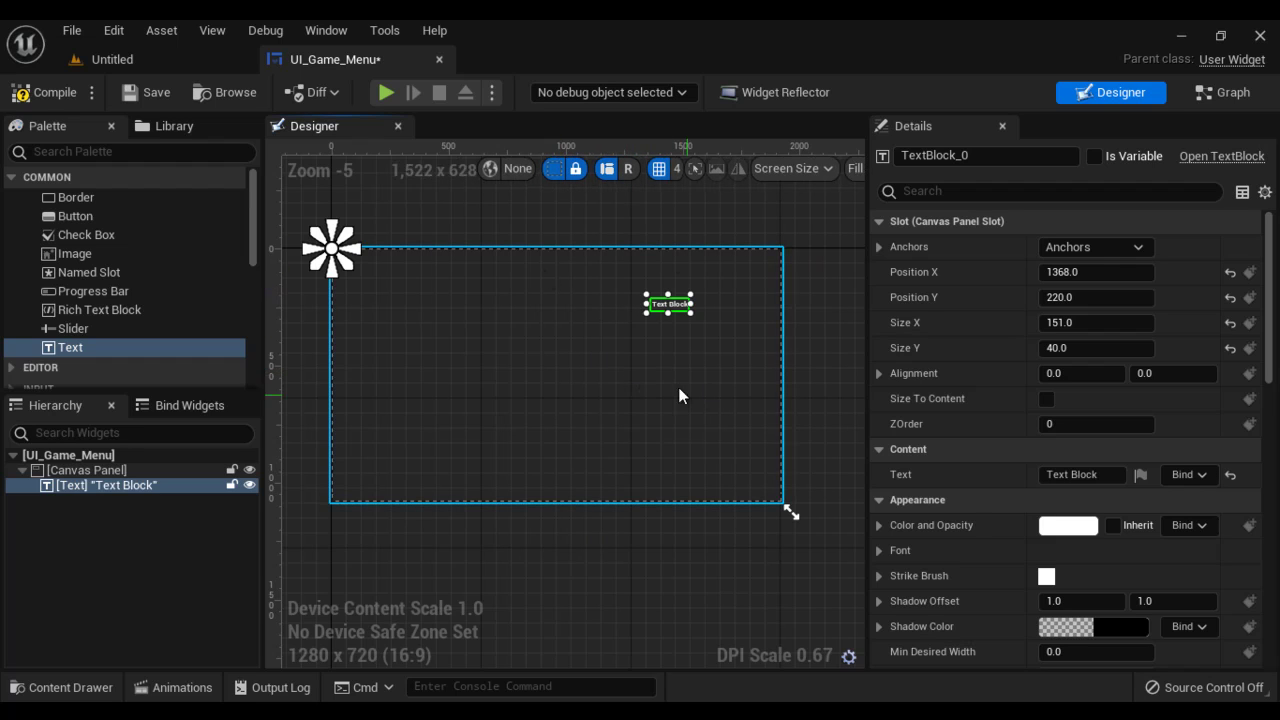
drag(670, 305, 714, 283)
drag(332, 250, 781, 249)
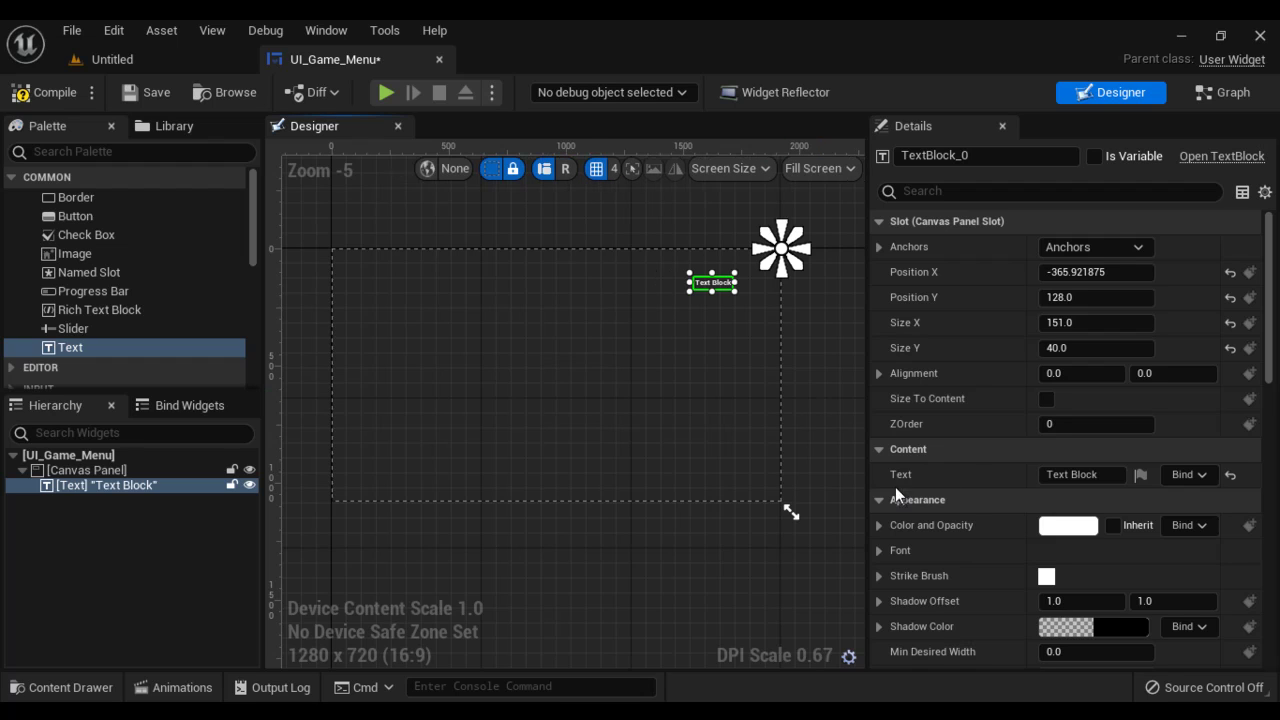
Set the text block's content to "Score: 0"
click(1096, 475)
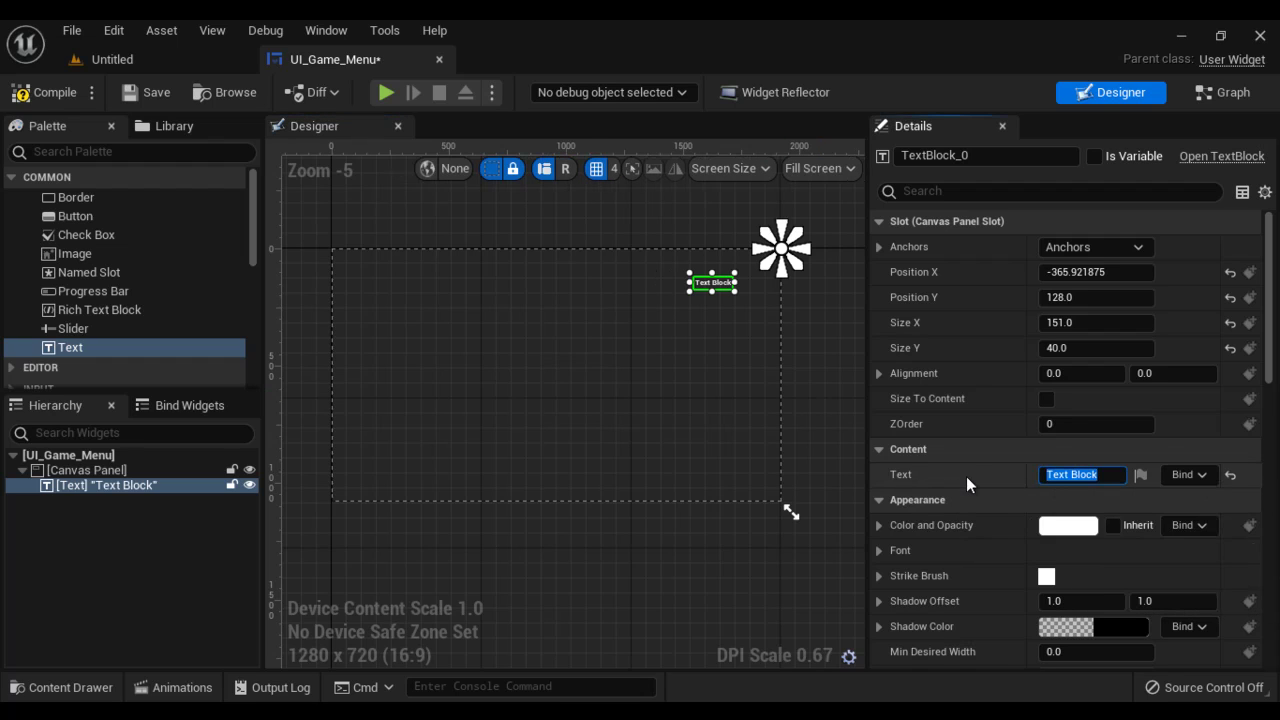
text(Score: 0)
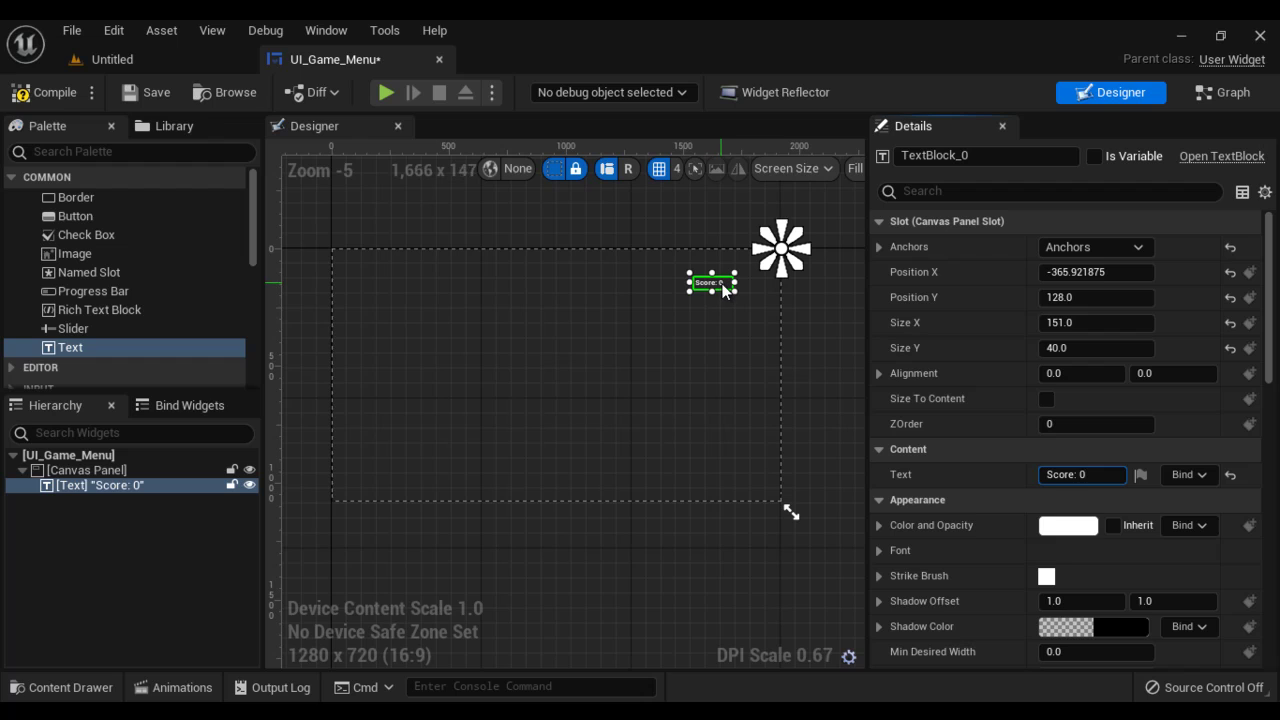
Set the score text's font size to 48 and make the text block size to its content
click(879, 551)
drag(1268, 368, 1270, 410)
click(1063, 489)
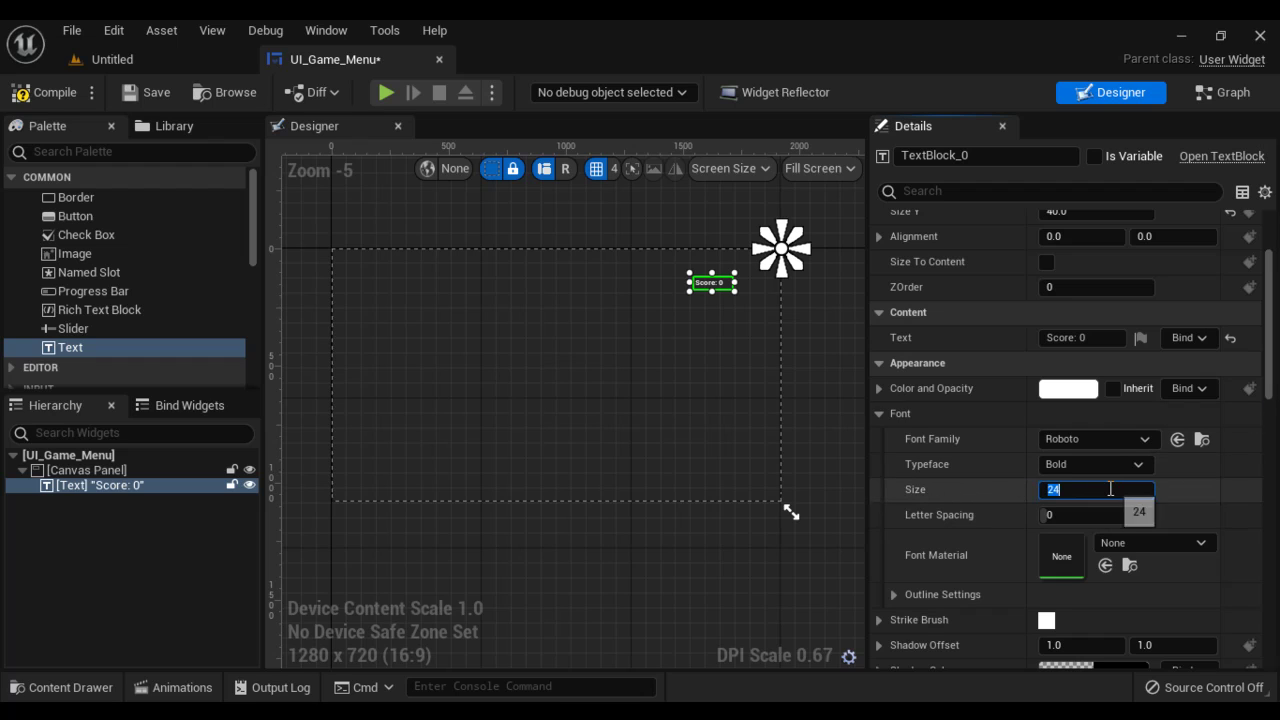
text(48)
key(Return)
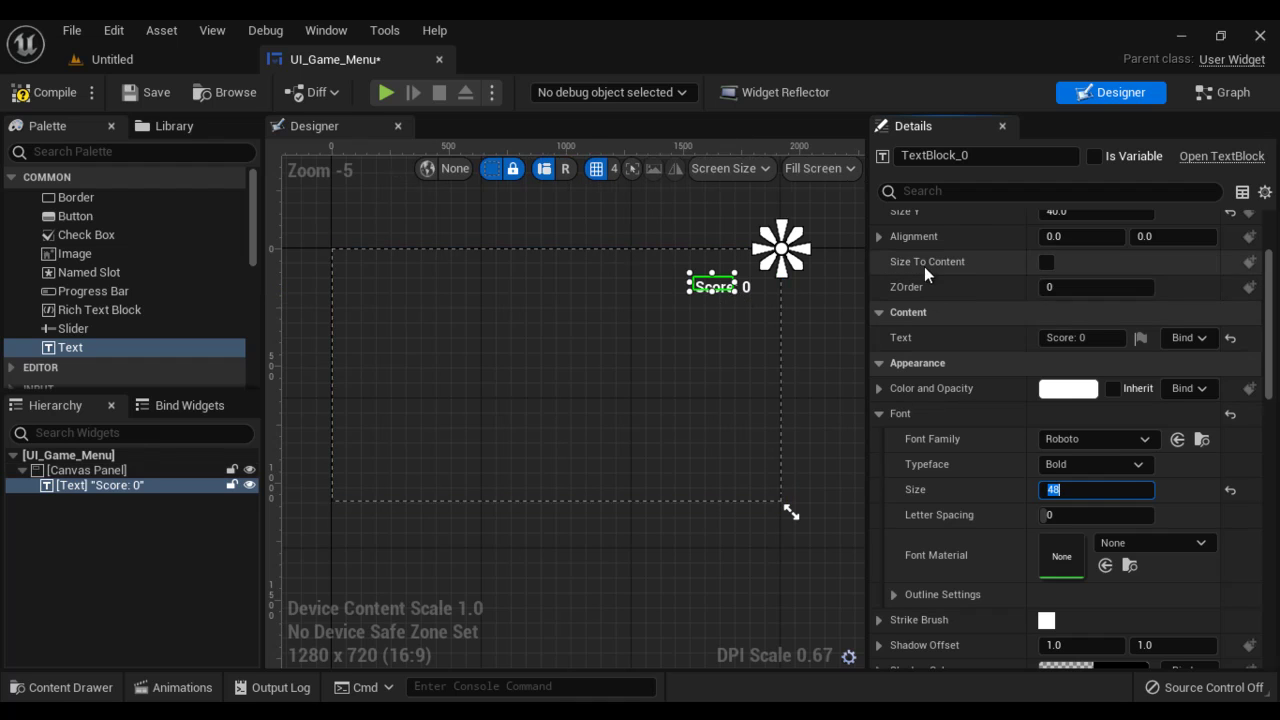
click(1046, 262)
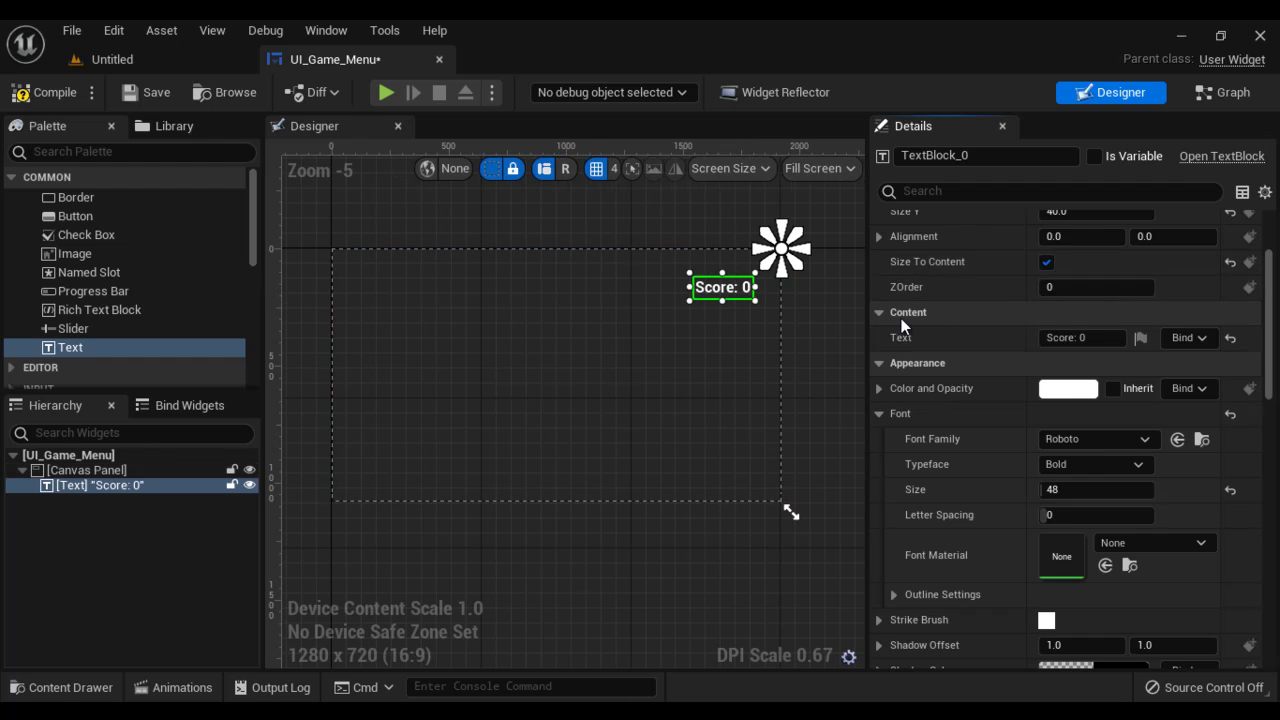
Apply the RubikMonoOne-Regular_Font to the score text and shift the text block left, keeping it inside the canvas's top-right area
drag(733, 289, 703, 293)
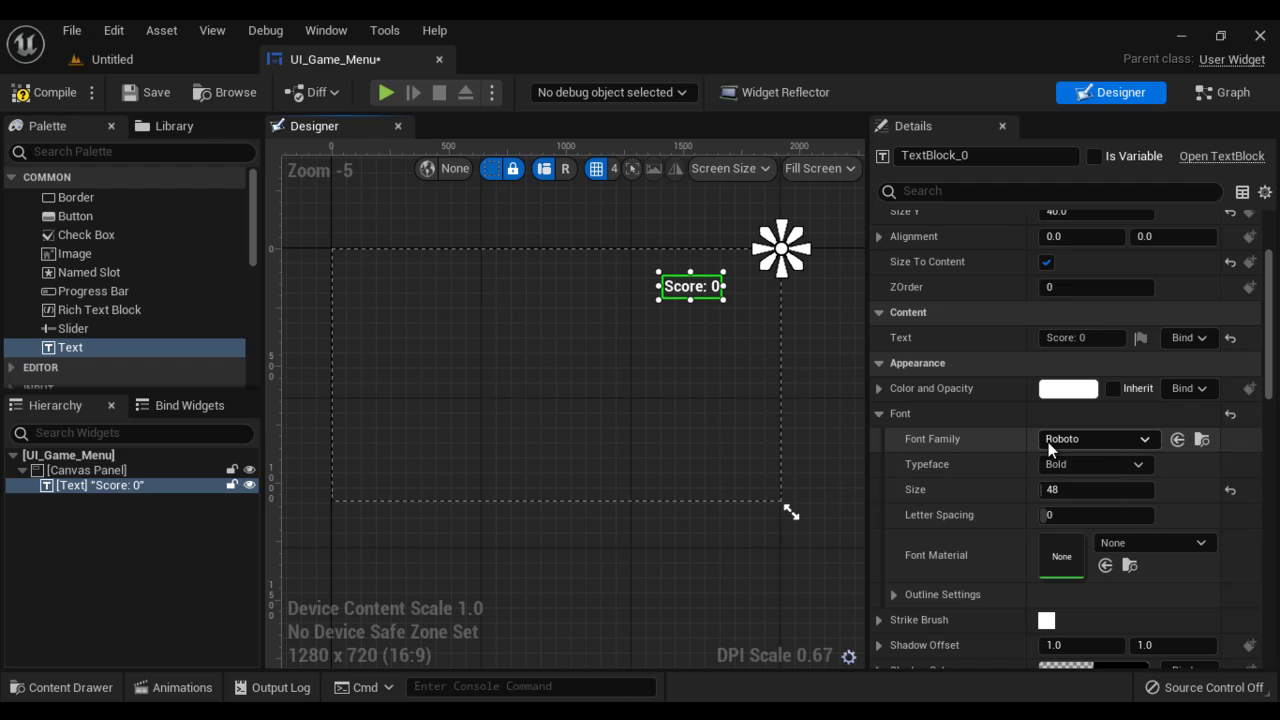
click(1145, 439)
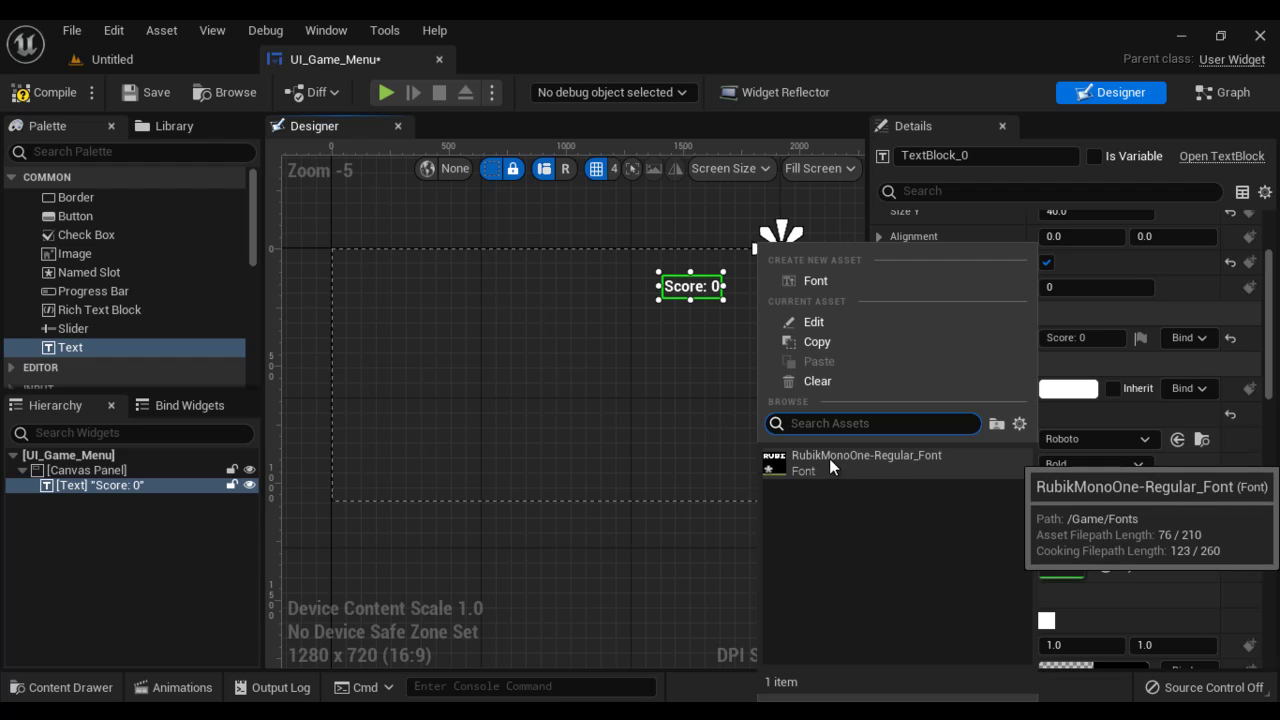
click(889, 458)
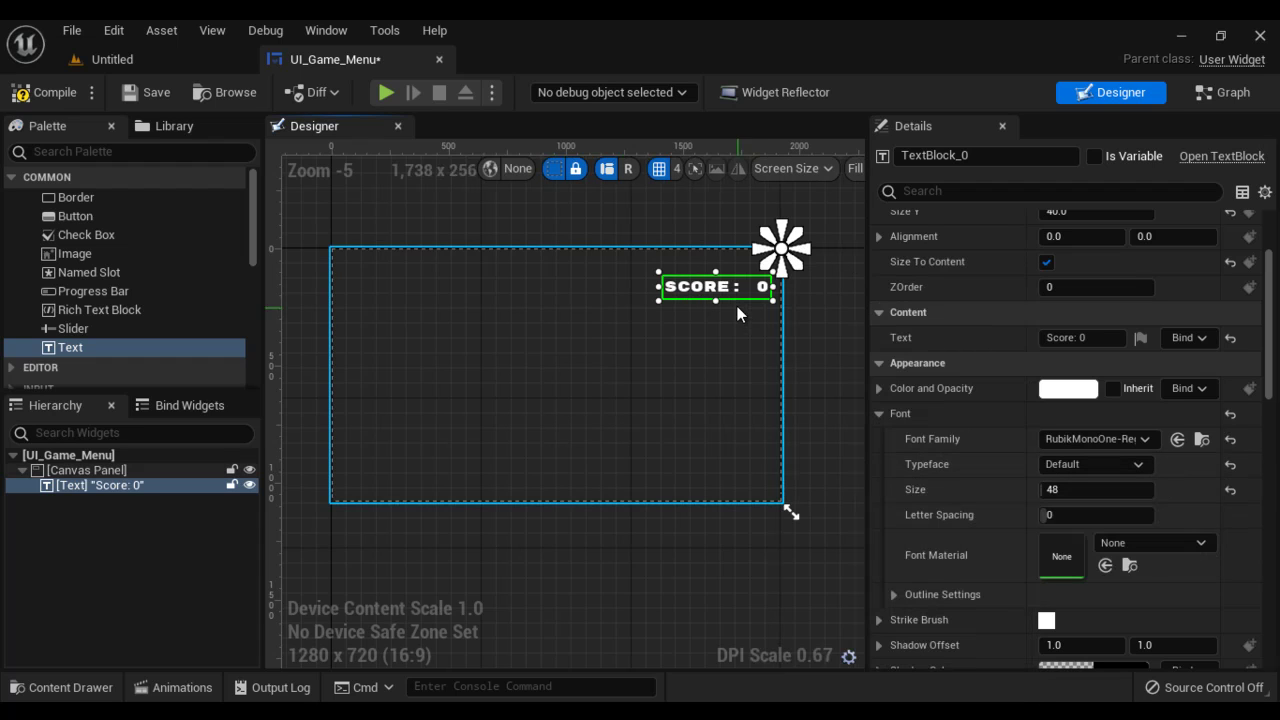
drag(725, 292, 704, 284)
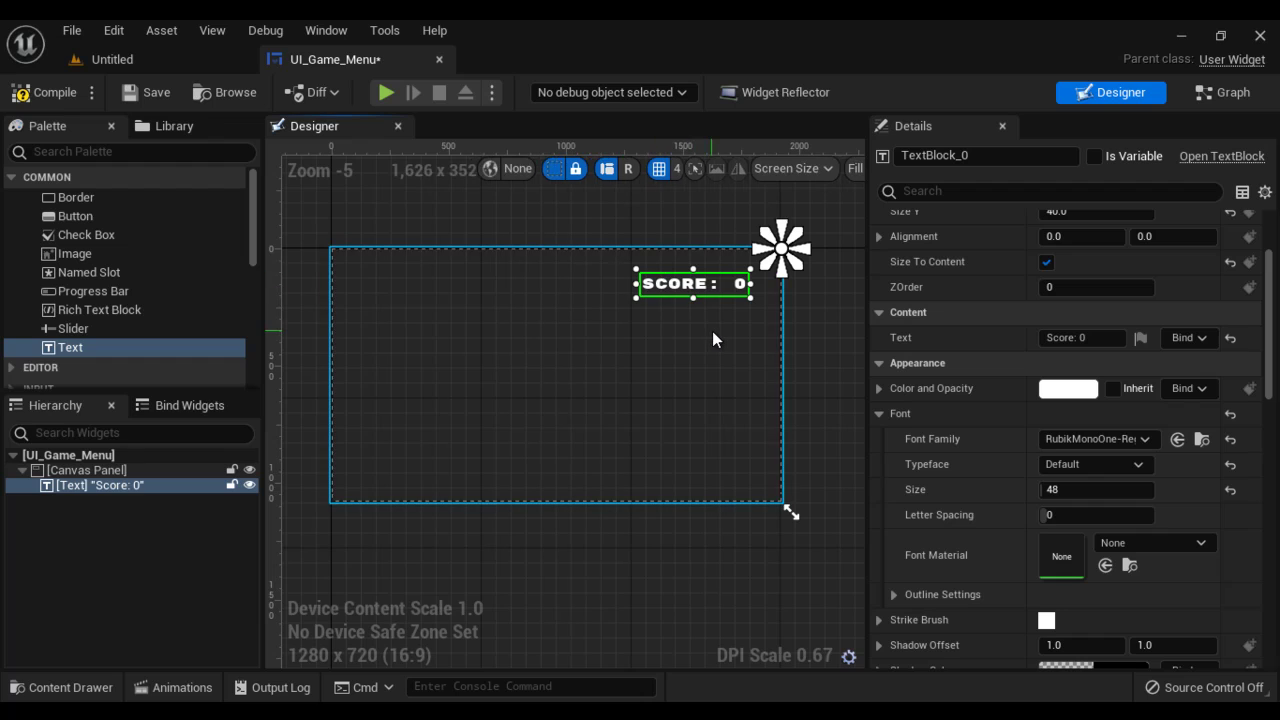
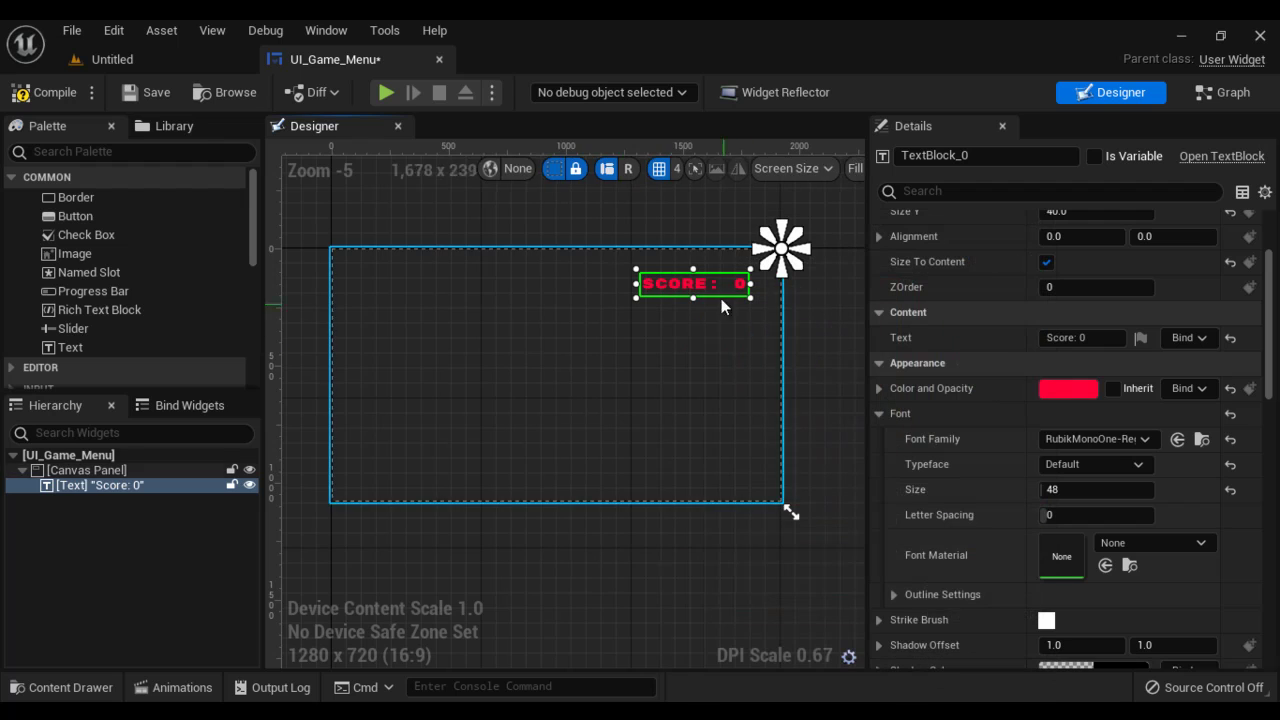
Save the UI_Game_Menu widget and open the level blueprint of the current level
click(149, 90)
click(124, 60)
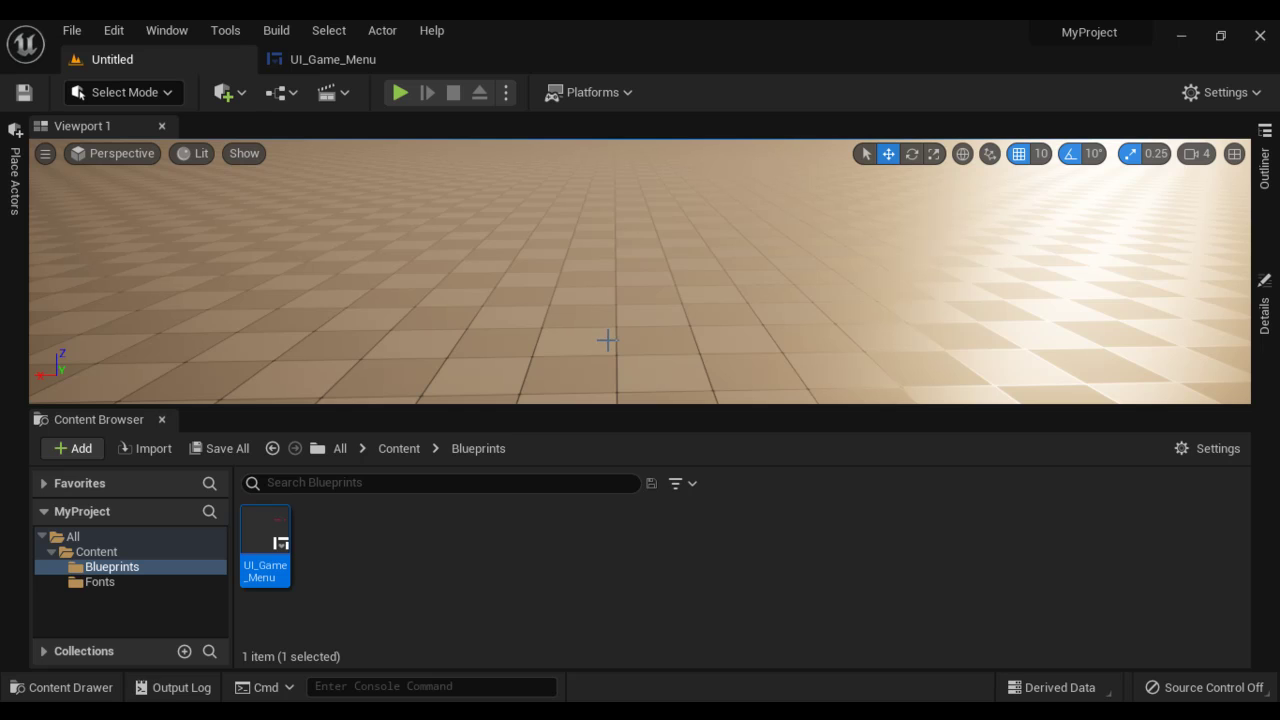
click(293, 92)
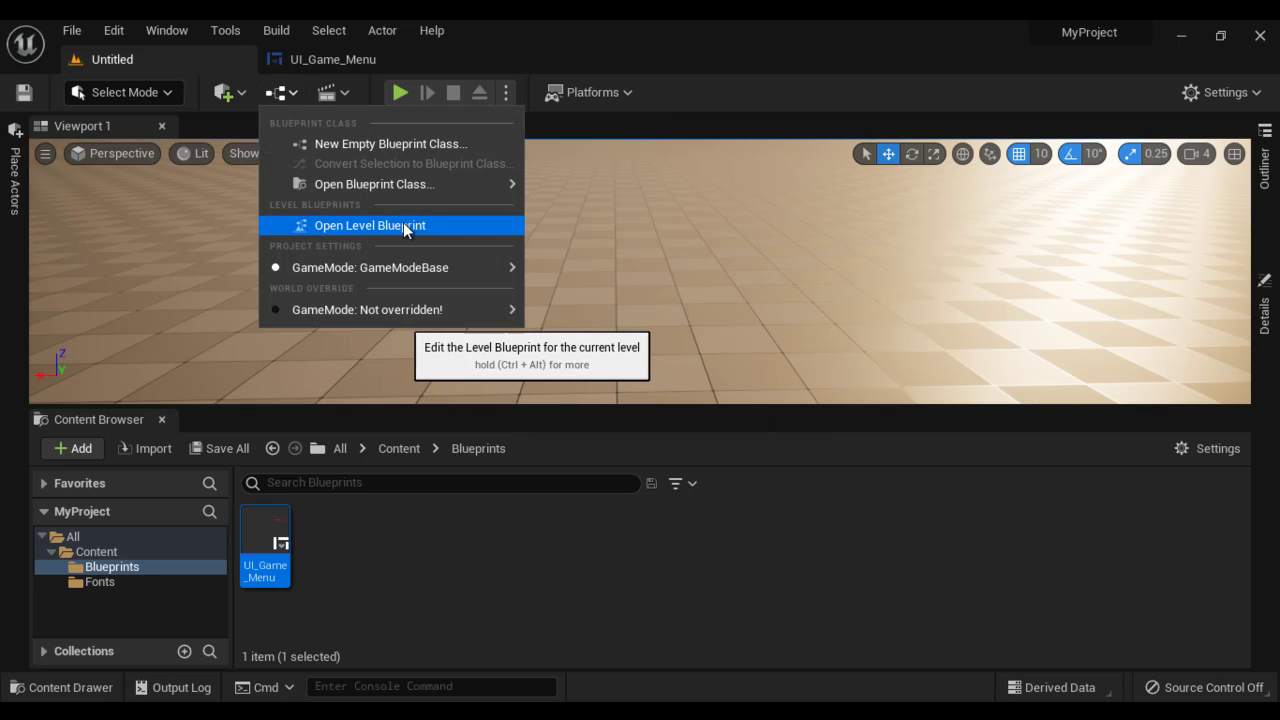
click(403, 225)
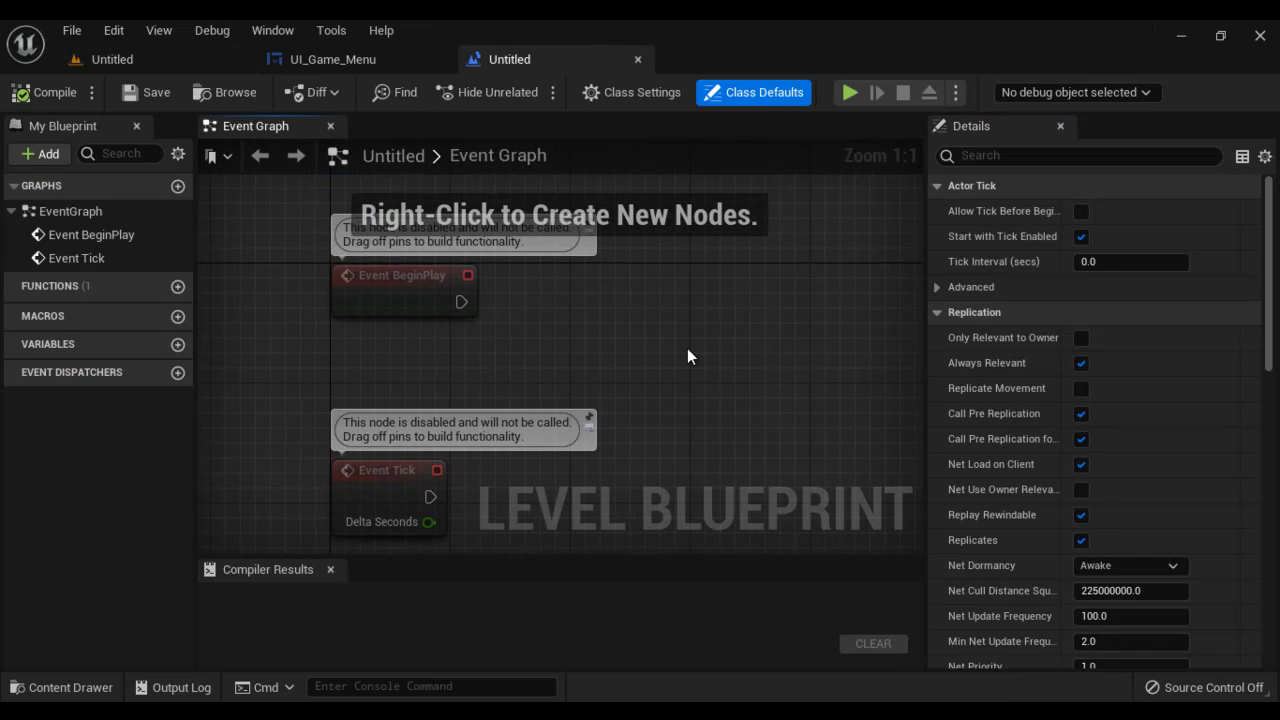
Add a Create Widget node driven by Event BeginPlay, set its class to UI_Game_Menu and align it with the event
drag(461, 302, 652, 318)
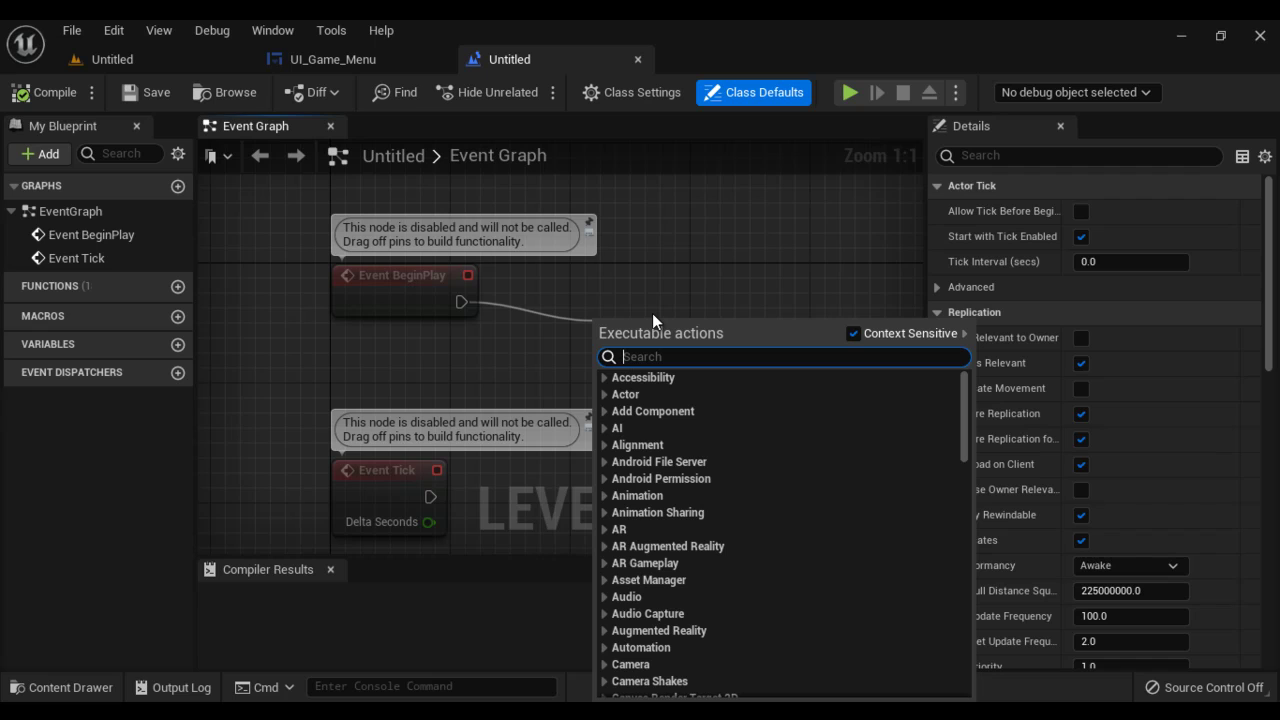
text(create wi)
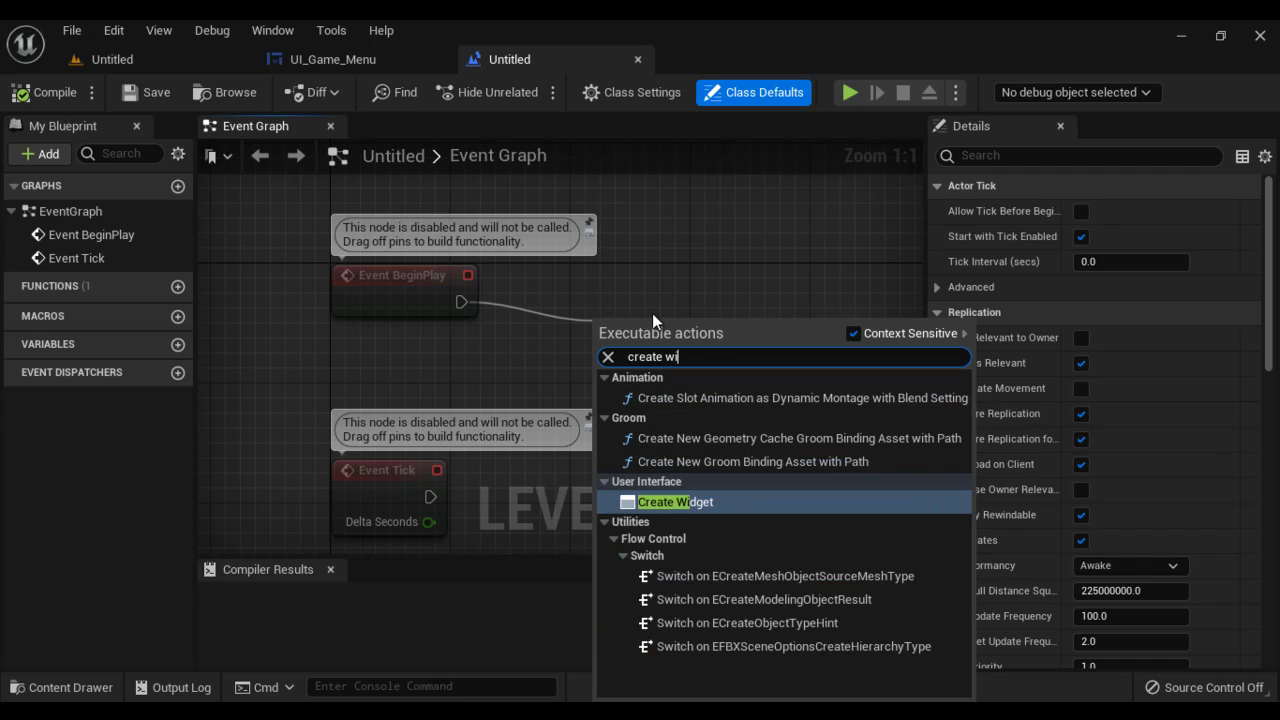
click(722, 503)
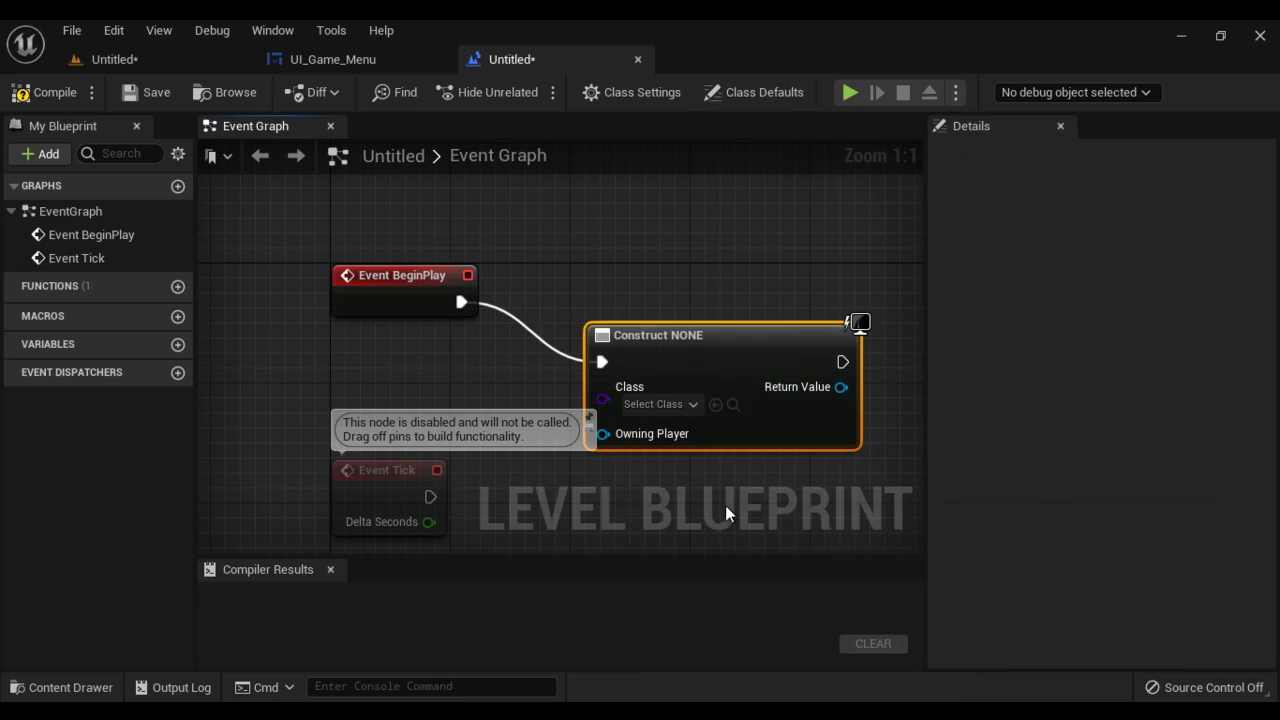
drag(694, 335, 694, 260)
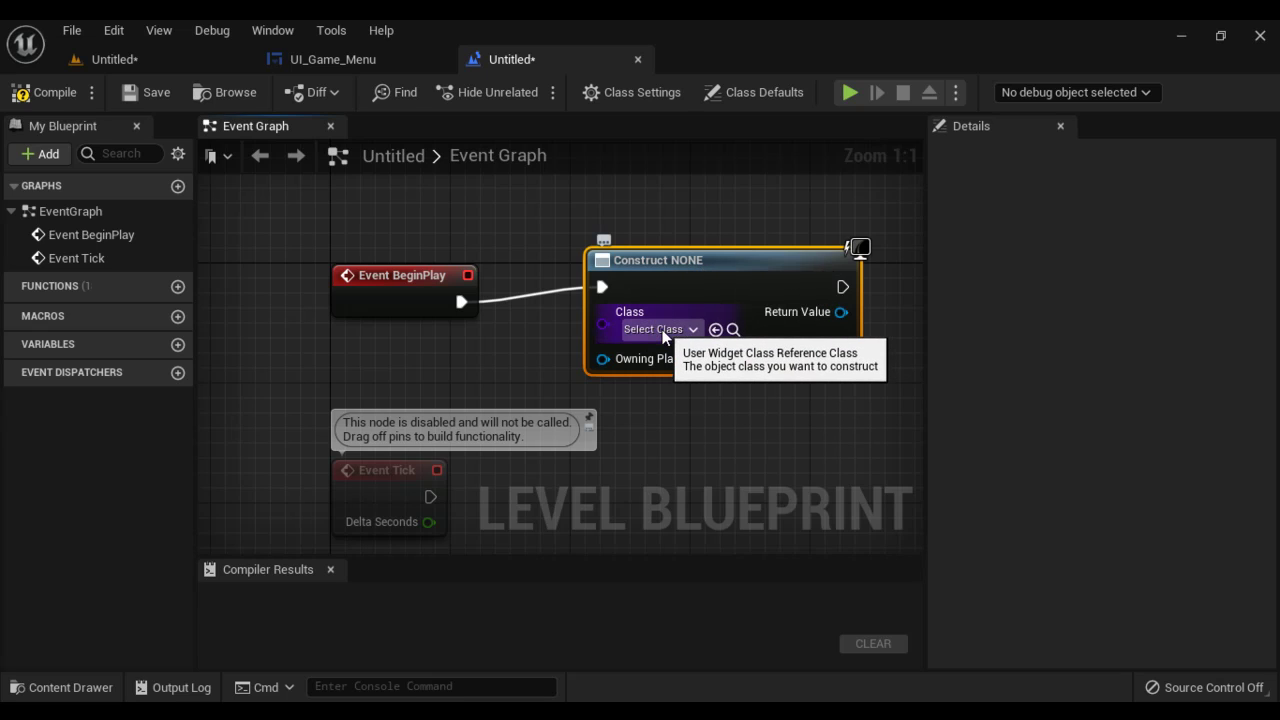
click(694, 329)
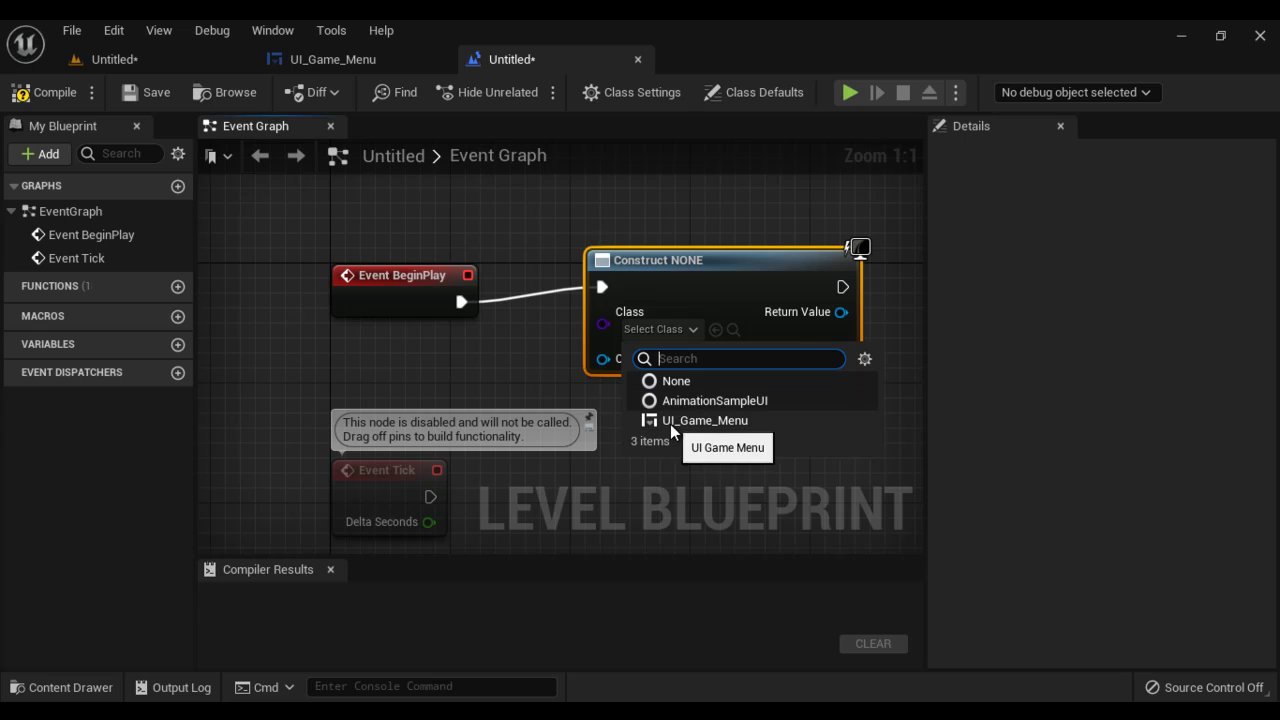
click(736, 419)
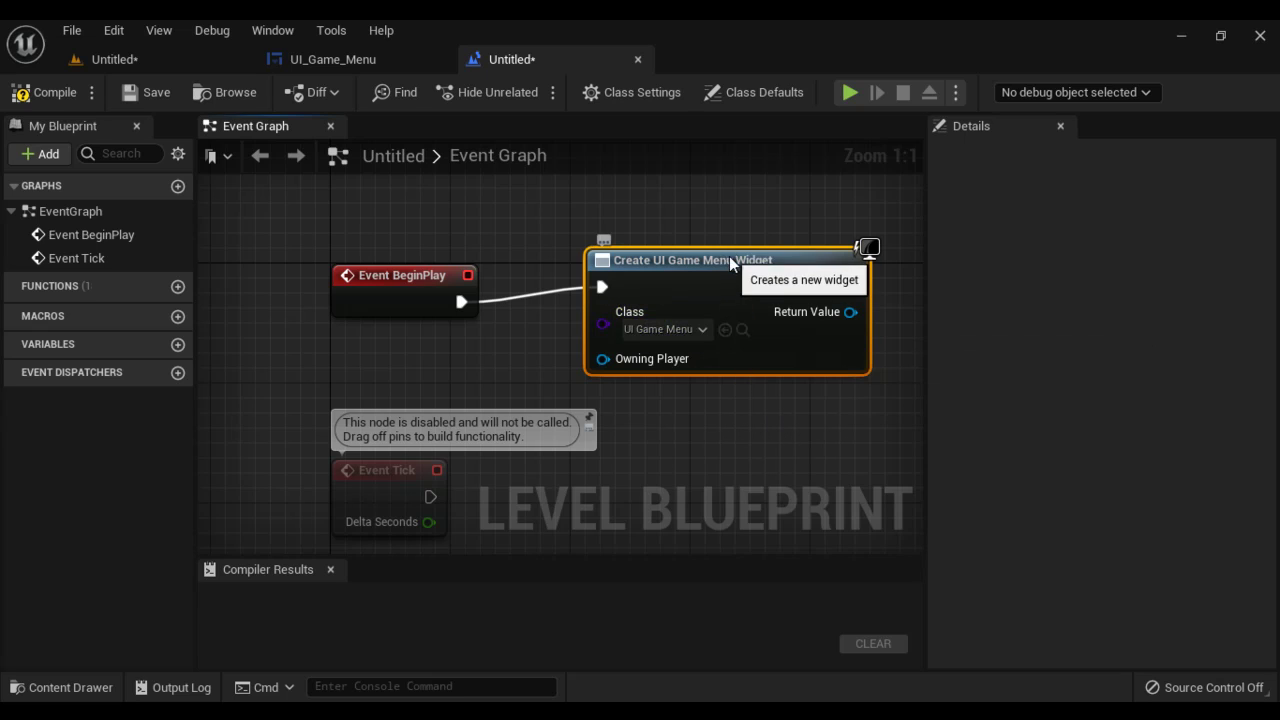
drag(729, 256, 700, 270)
Add an Add to Viewport node from the Create Widget node's Return Value and line it up beside that node
right_drag(721, 232, 777, 250)
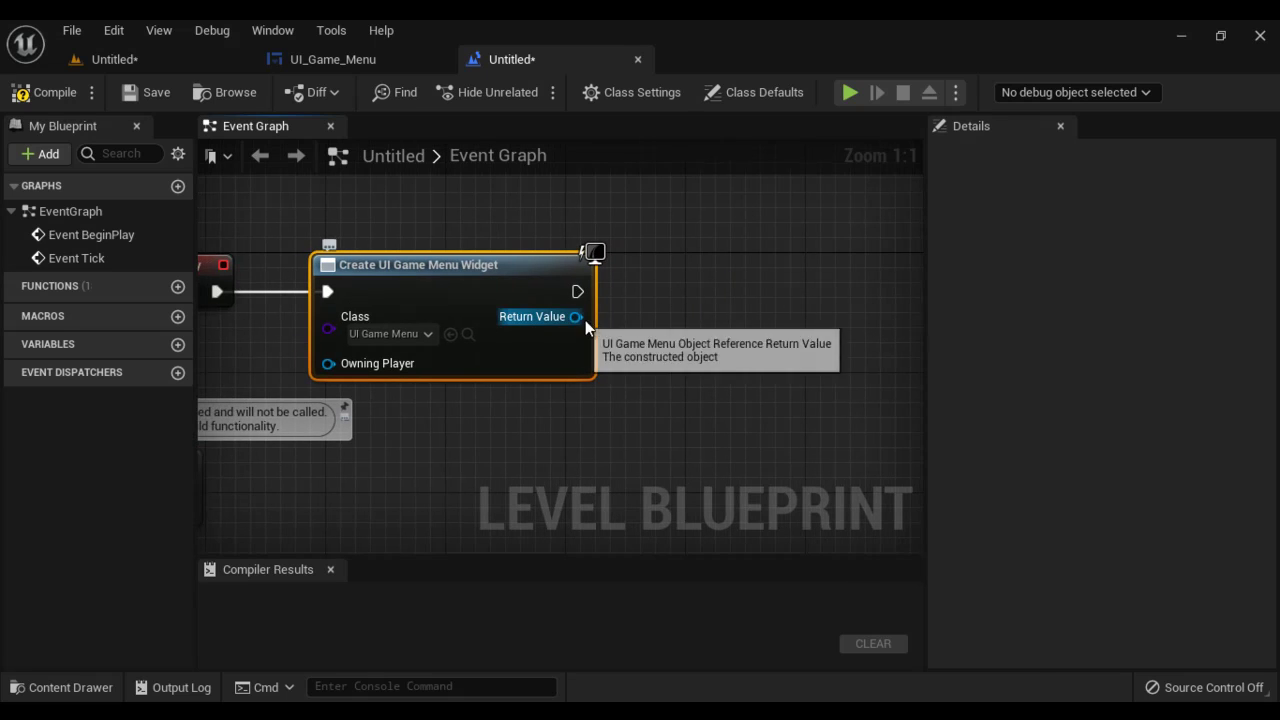
drag(577, 317, 726, 310)
text(add)
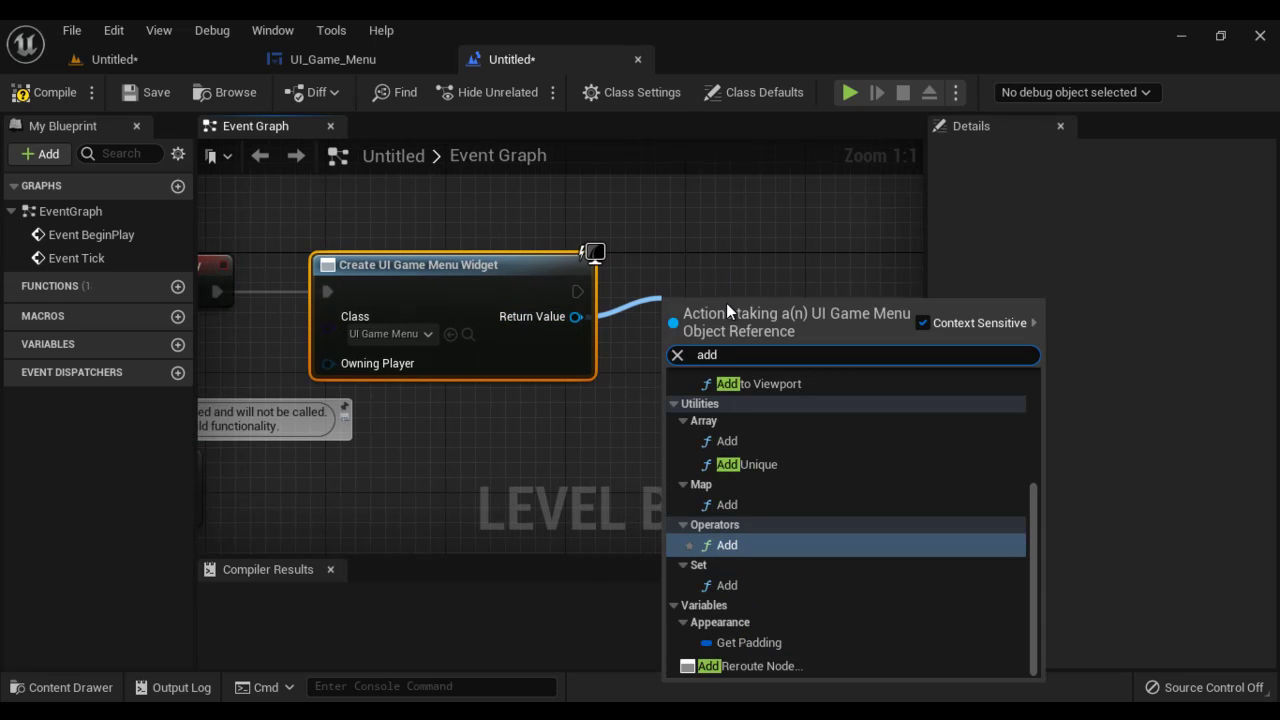
text( to)
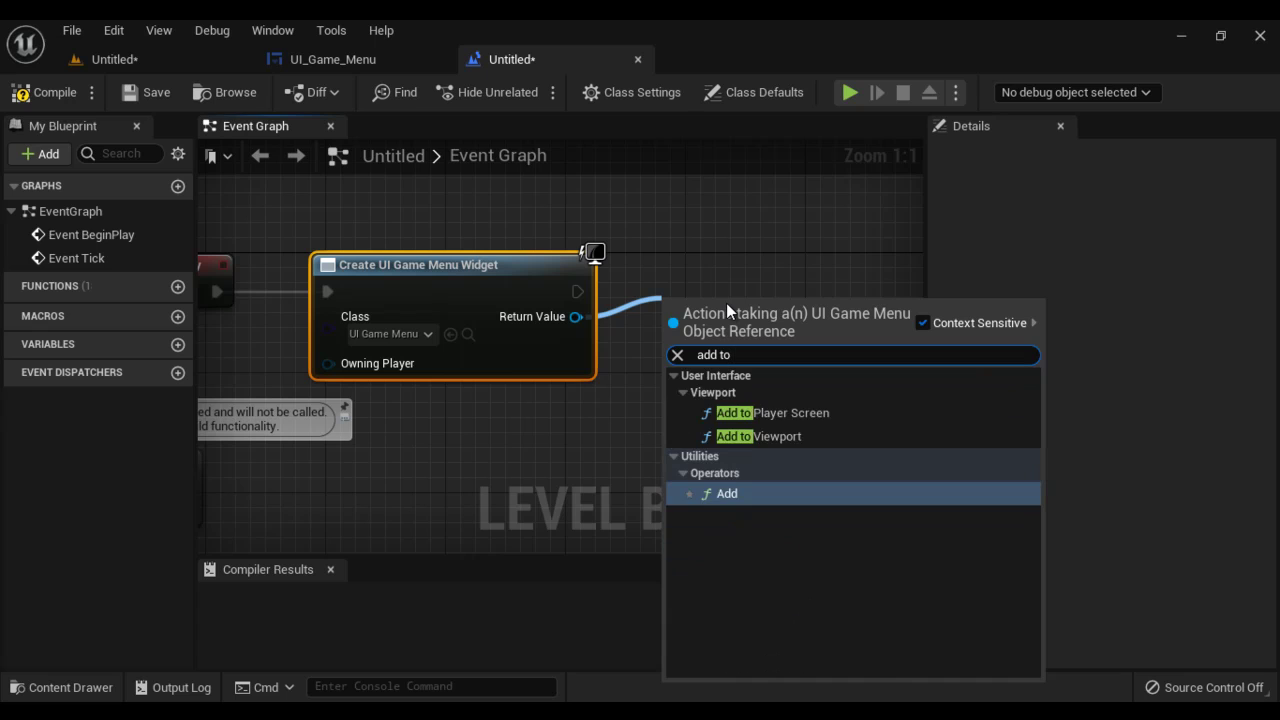
click(720, 433)
drag(733, 323, 745, 278)
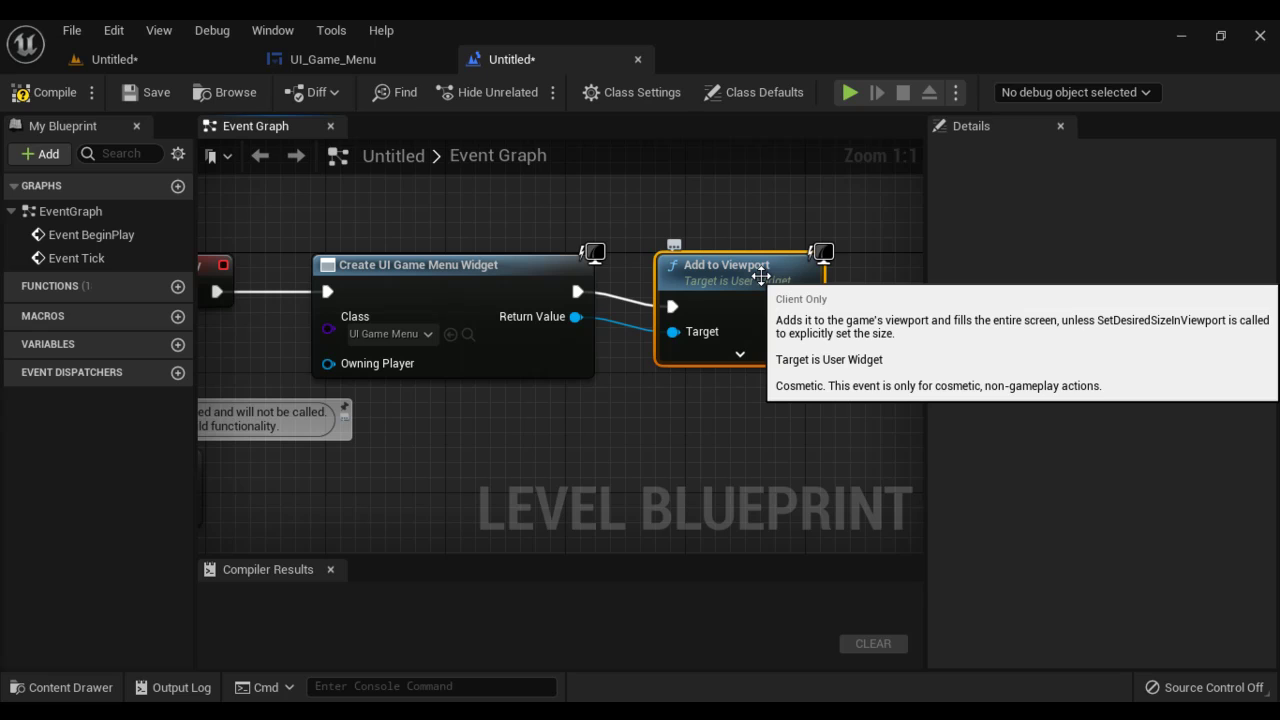
Compile the level blueprint and start saving the level, creating a Levels folder under Content as its location
click(57, 92)
click(152, 94)
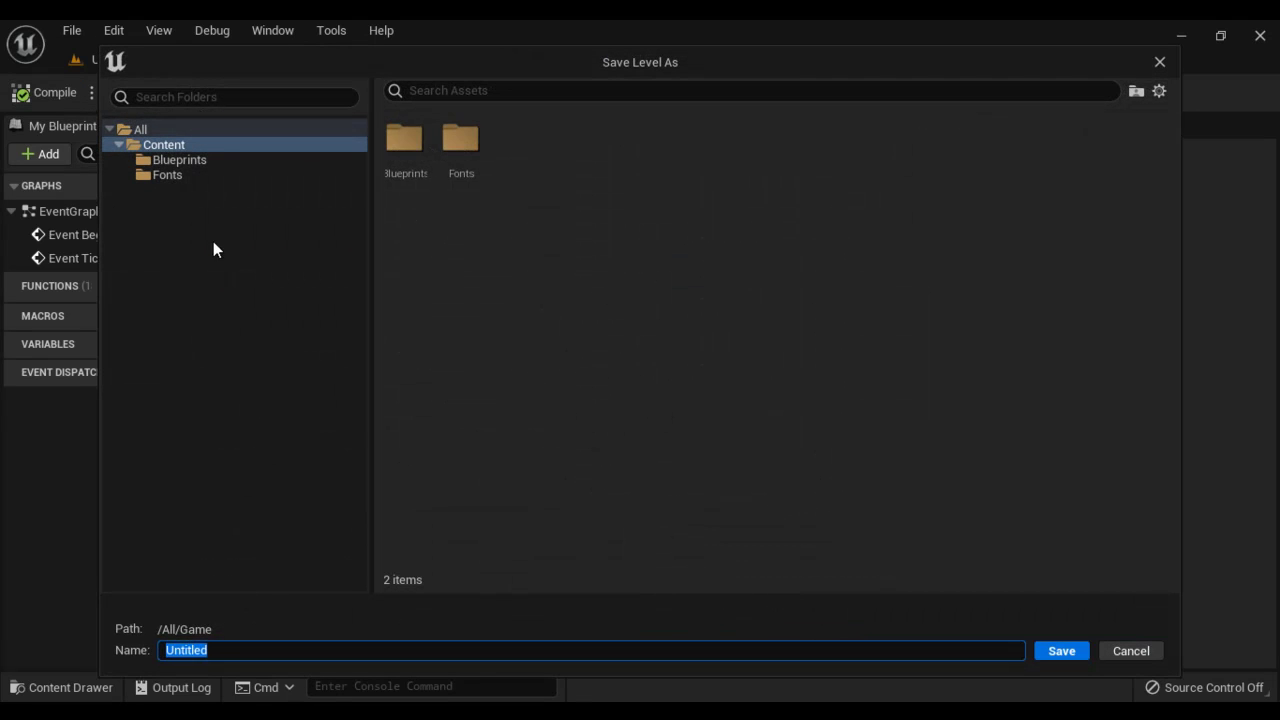
right_click(177, 143)
click(236, 178)
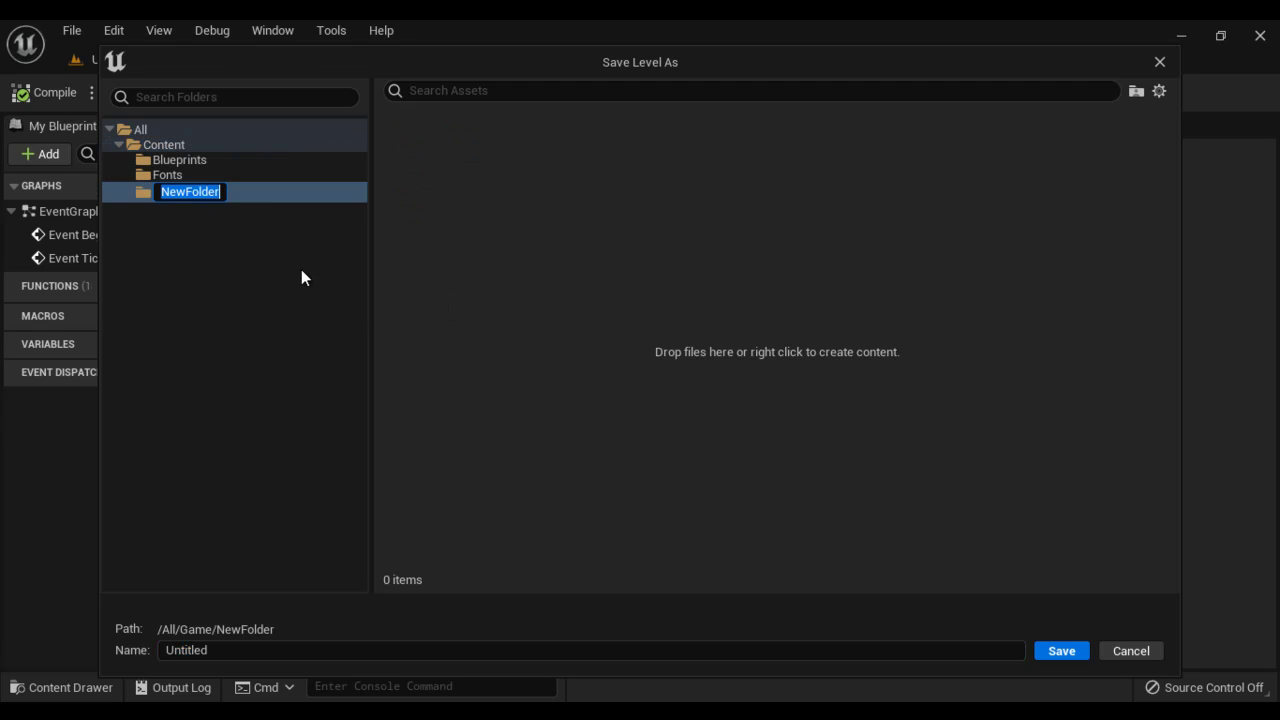
text(Levels)
key(Return)
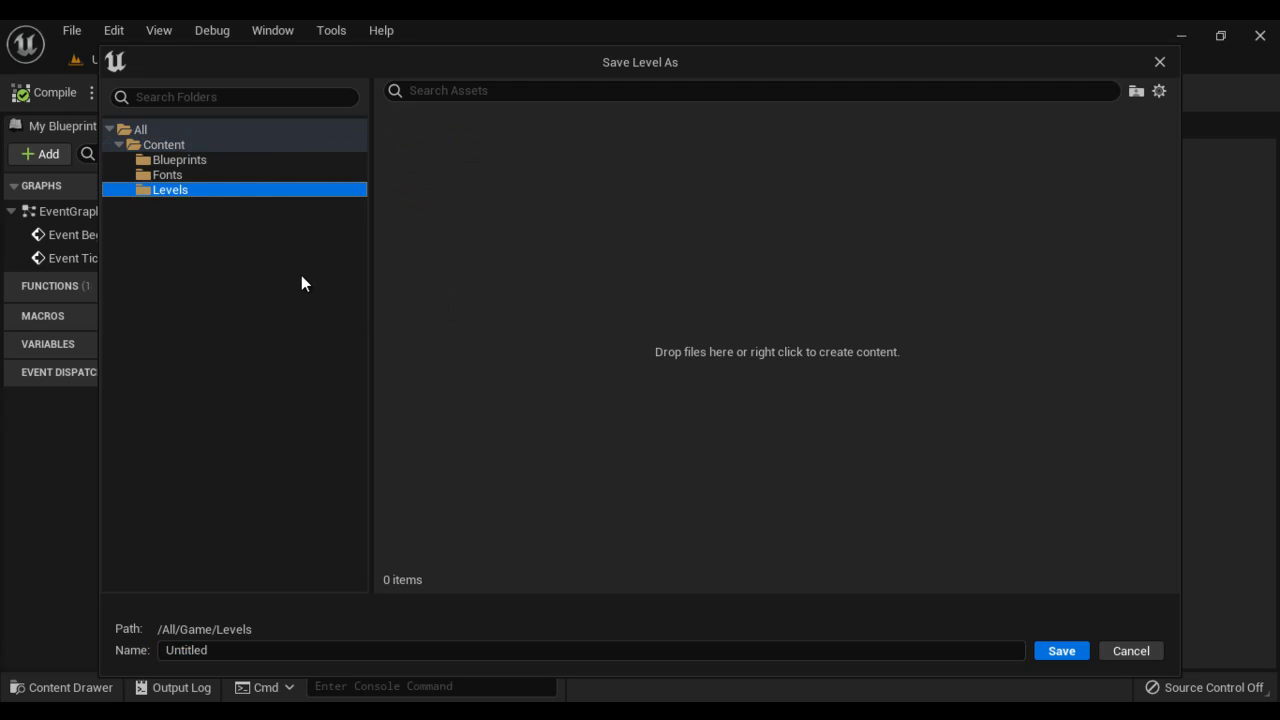
Save the level as Level1 in the Levels folder
click(257, 649)
text(L)
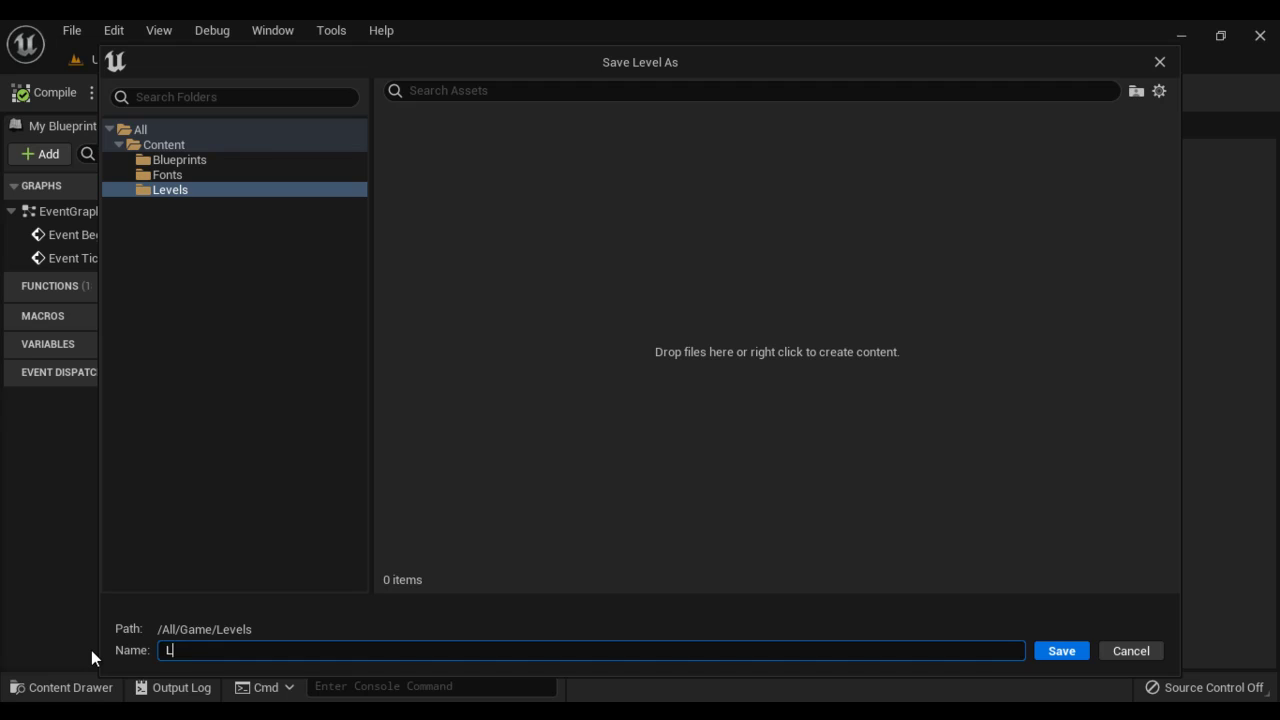
text(evel1)
click(1060, 652)
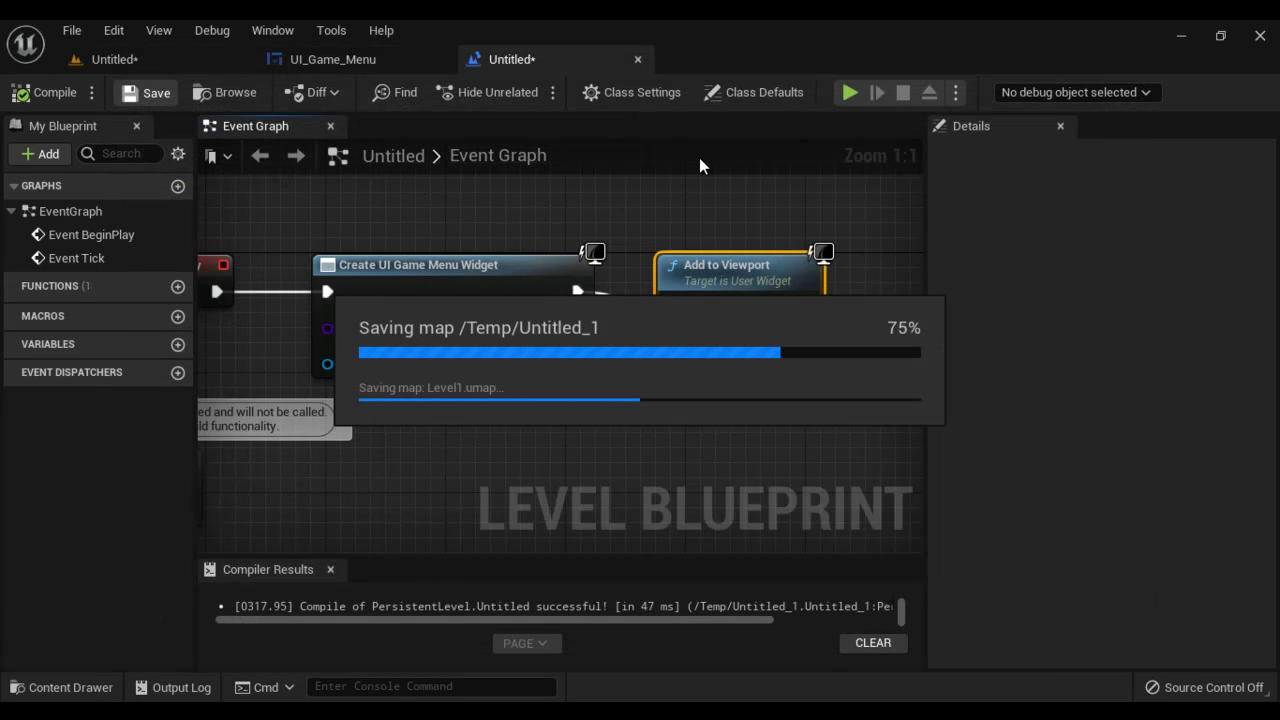
Play Level1 in the viewport to check the score text on screen, then stop the play session
click(129, 63)
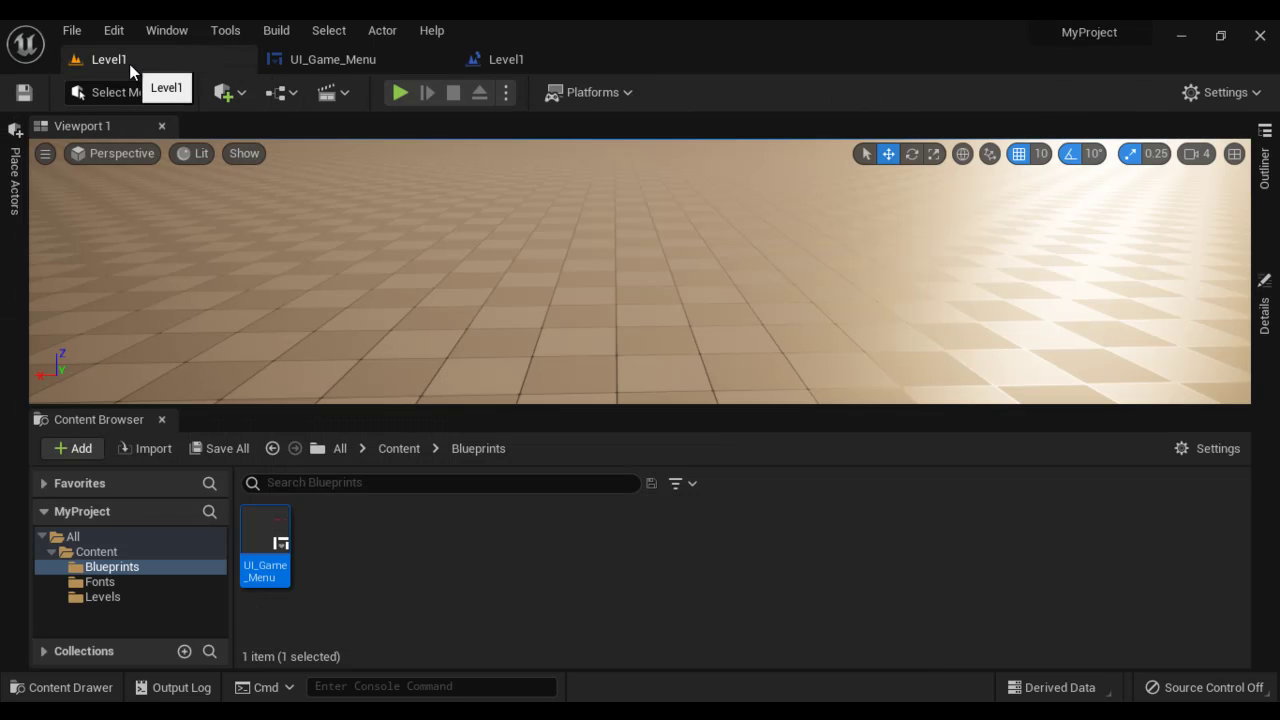
click(399, 93)
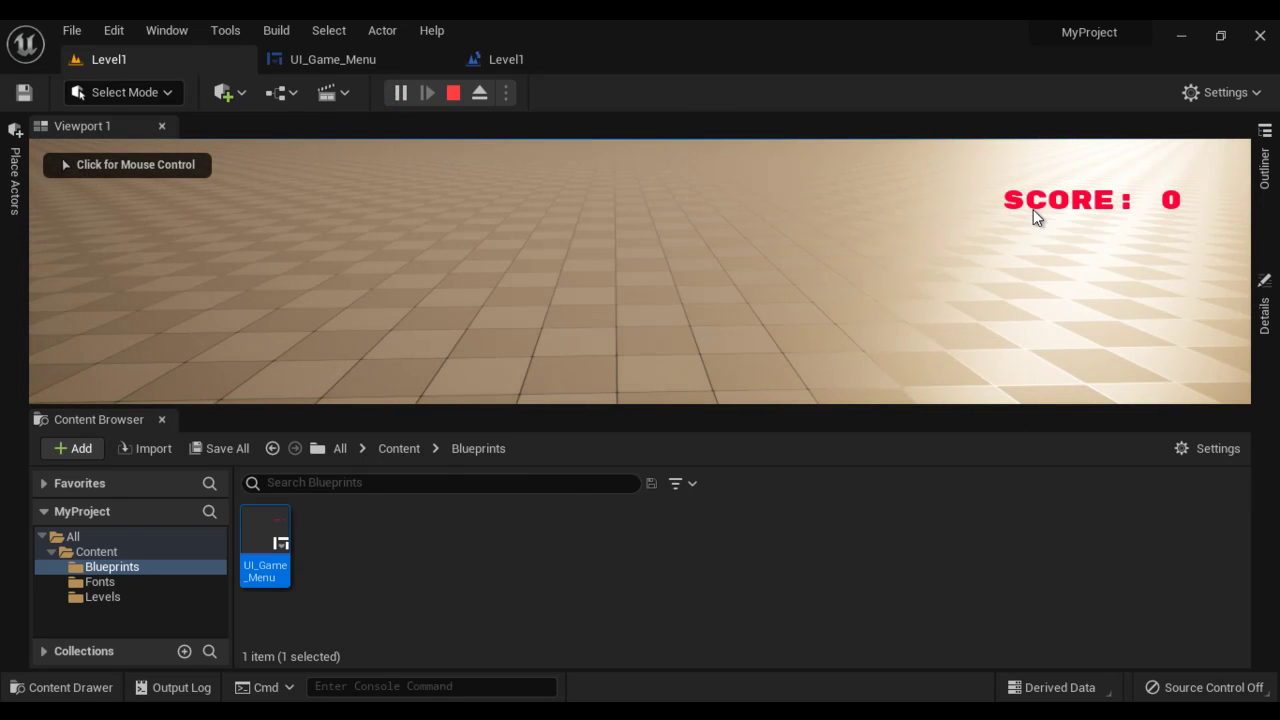
click(889, 335)
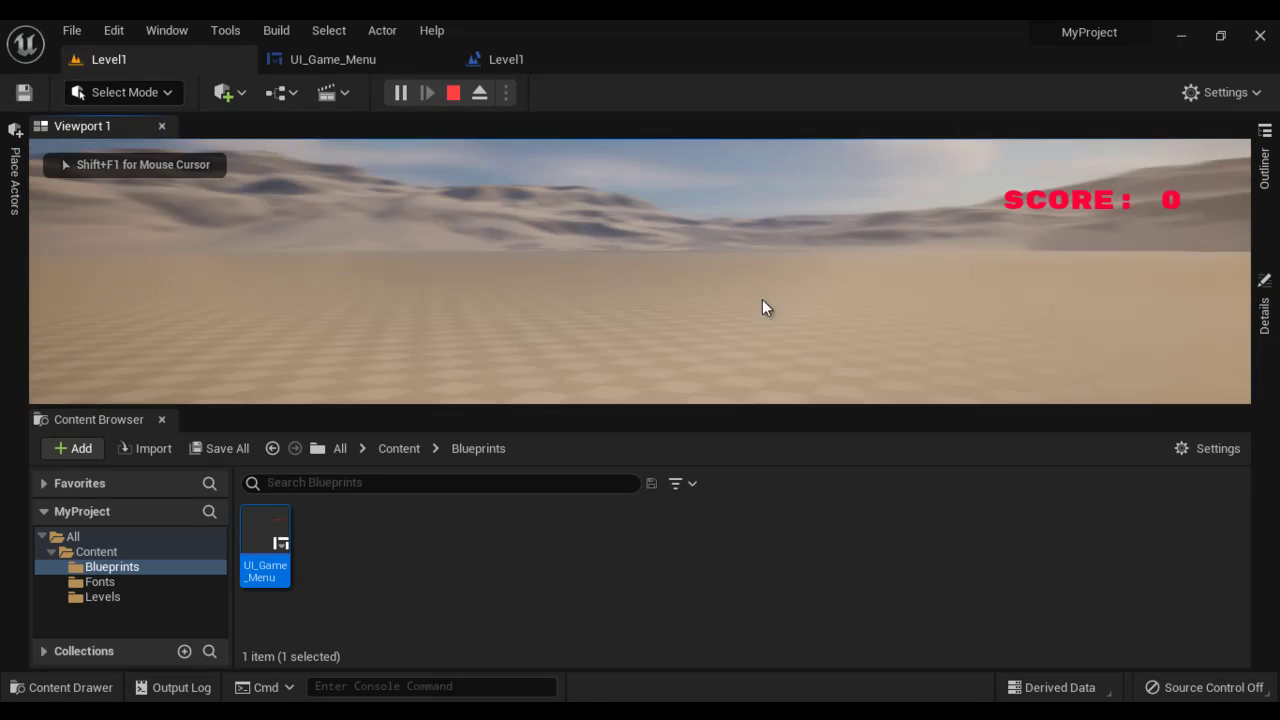
key(Escape)
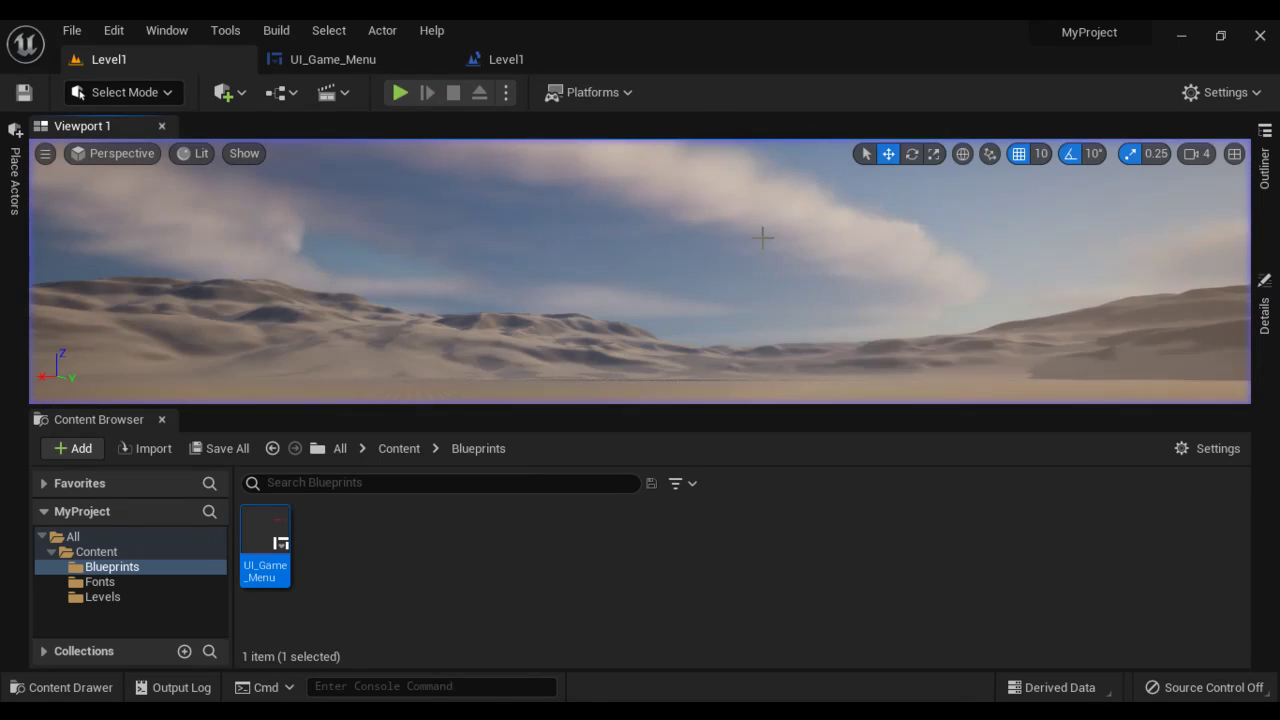
Review the Fonts and Blueprints folders and the Level1 blueprint's widget nodes, and return to the level view
click(118, 582)
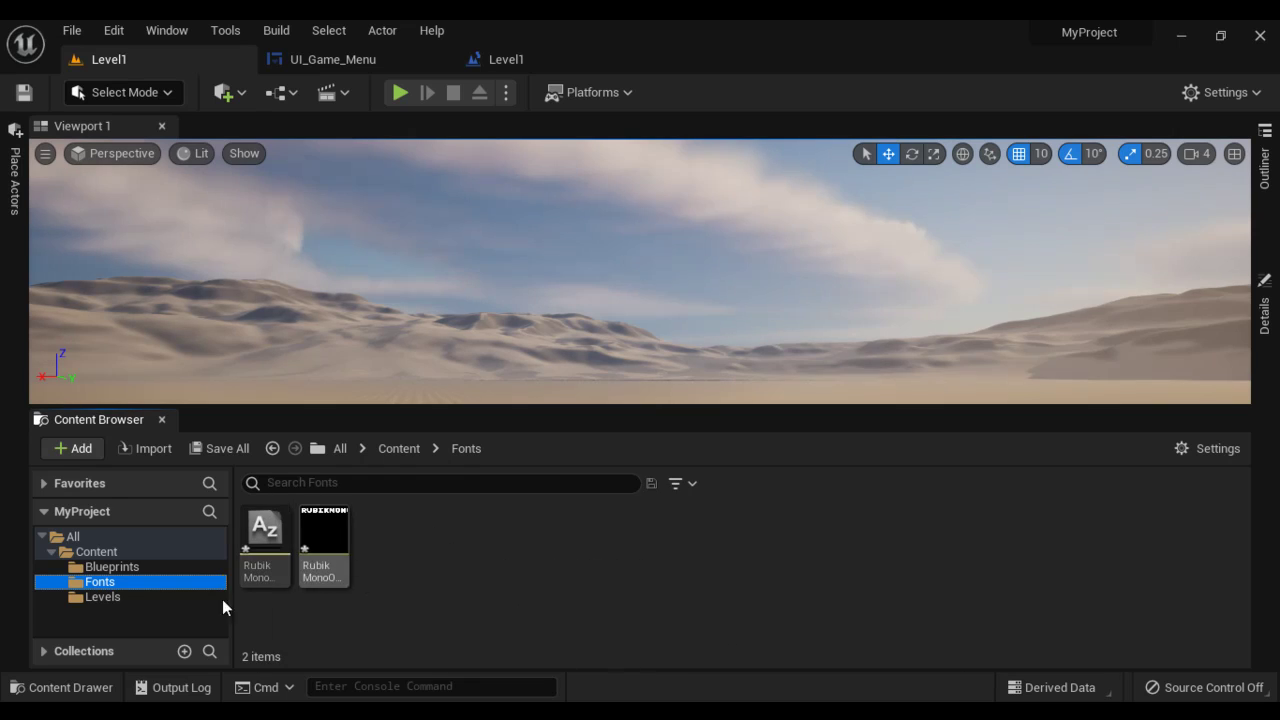
click(125, 568)
mouse_move(277, 545)
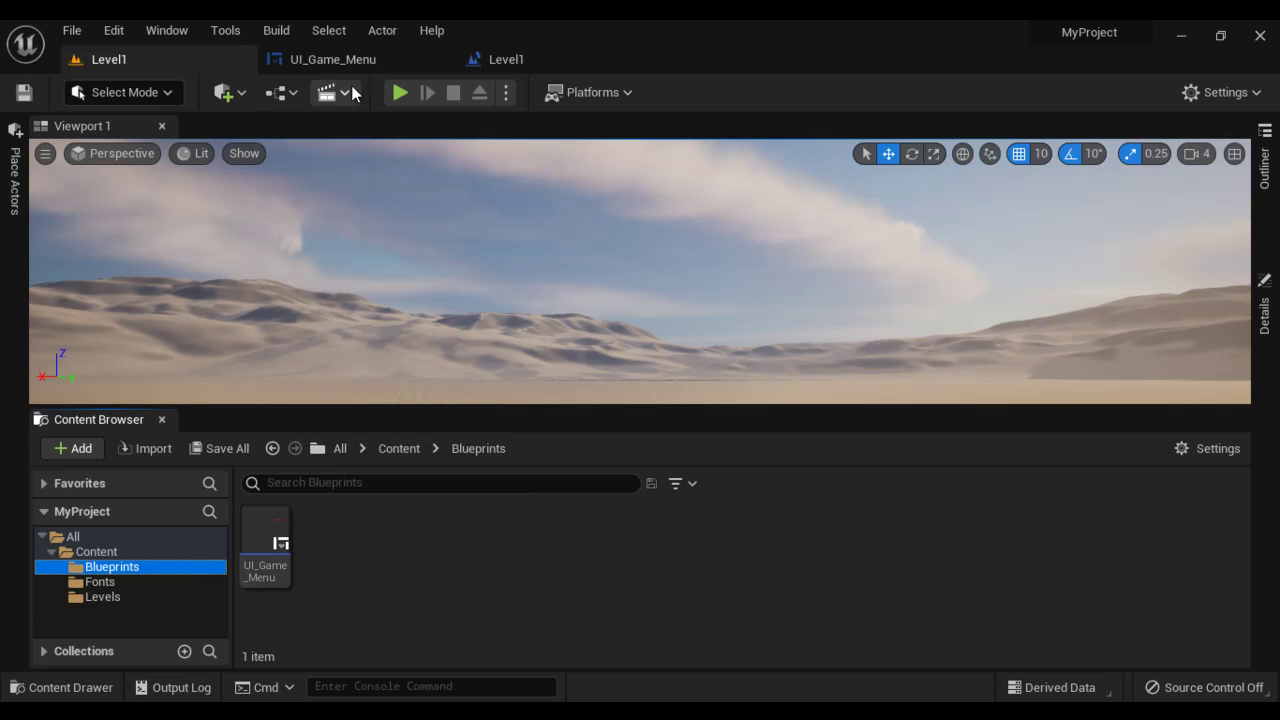
click(295, 95)
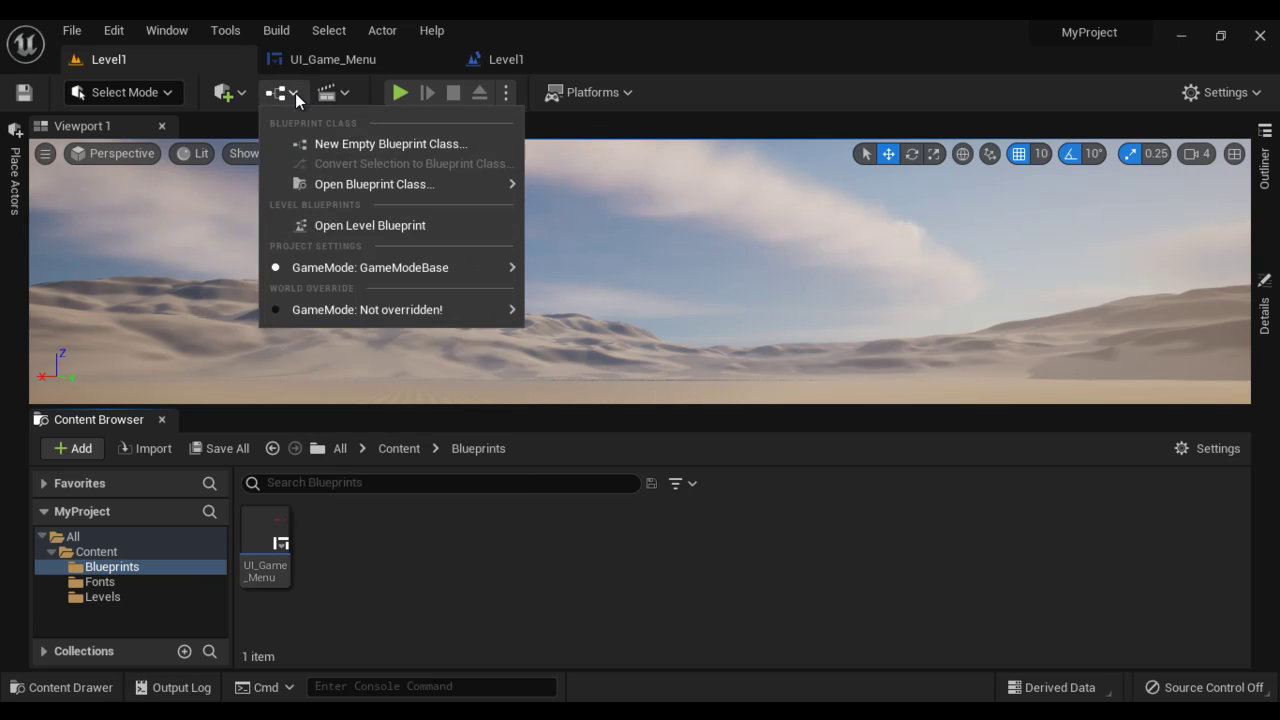
click(358, 226)
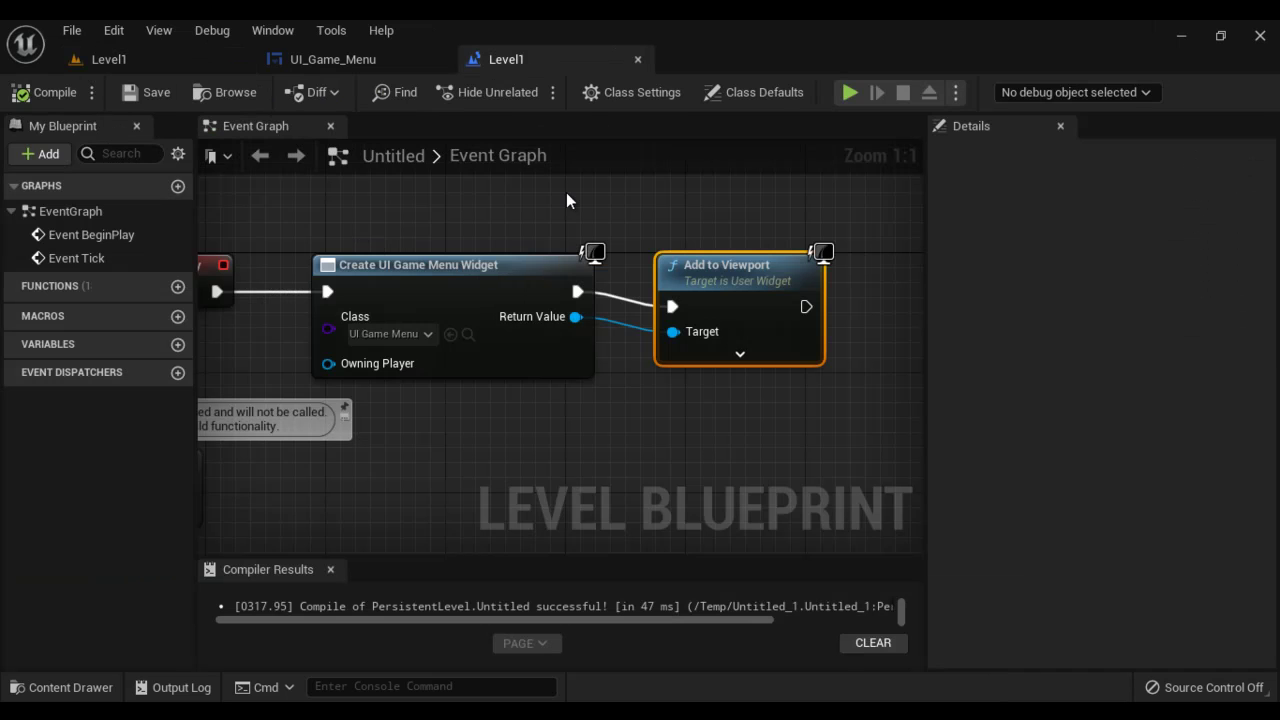
click(151, 57)
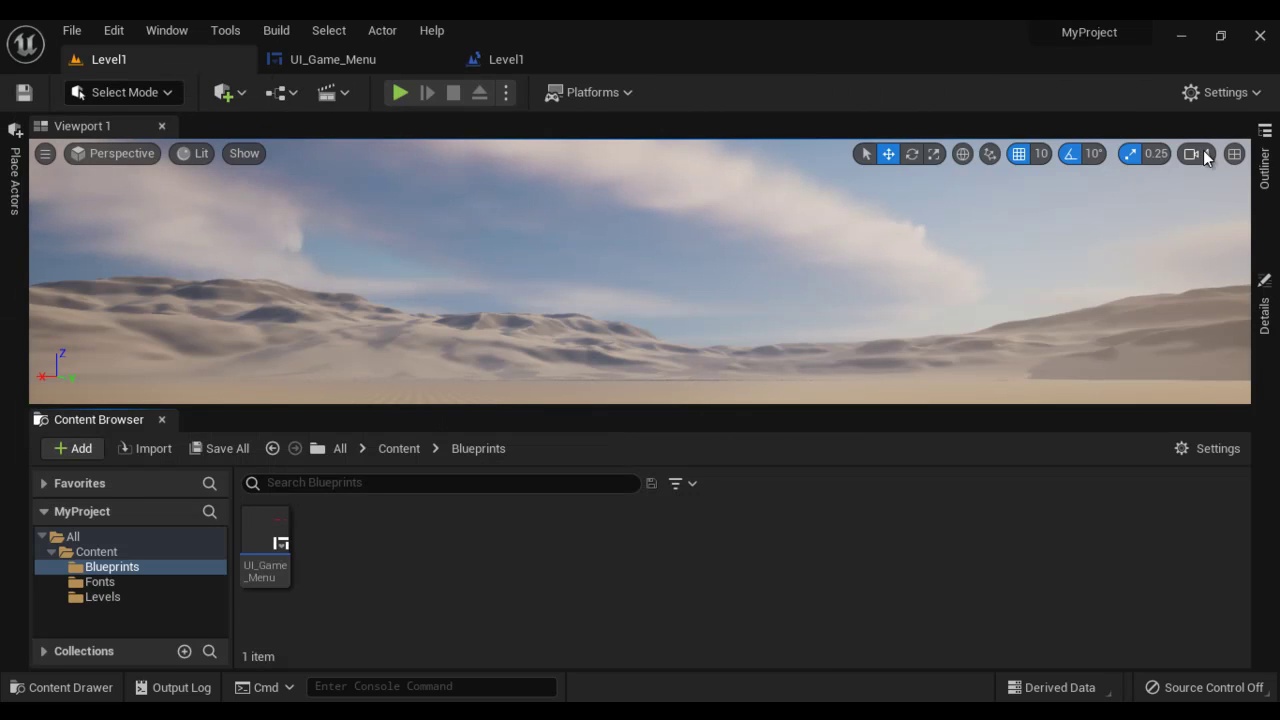